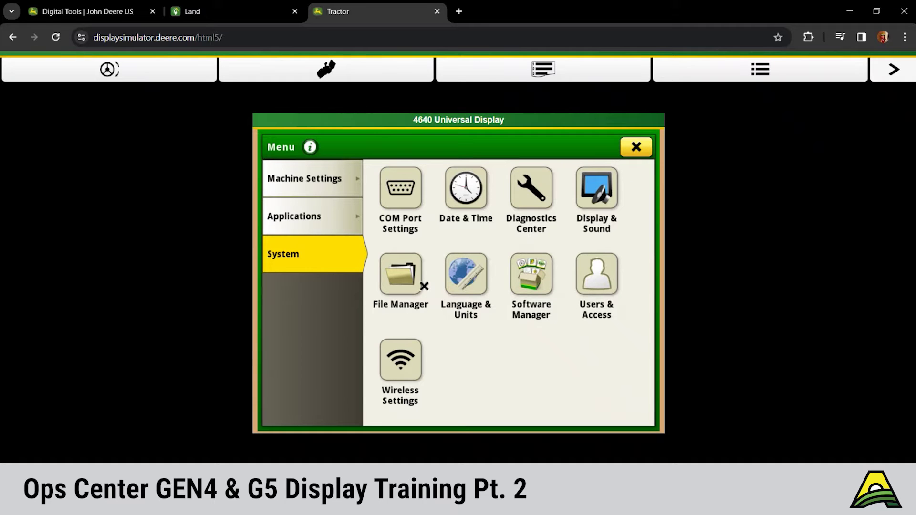
Step: Enable Sync from Operations Center in File Manager, then view the Import and Export pages
click(409, 287)
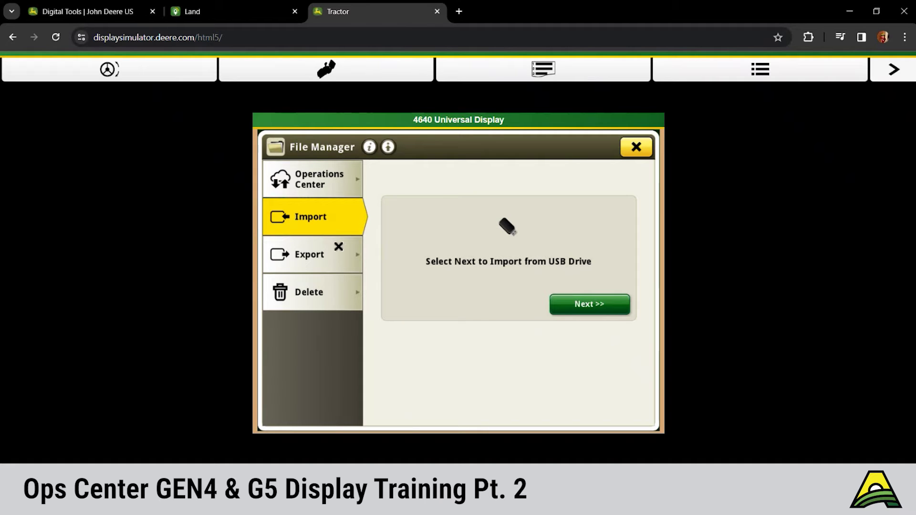
click(338, 193)
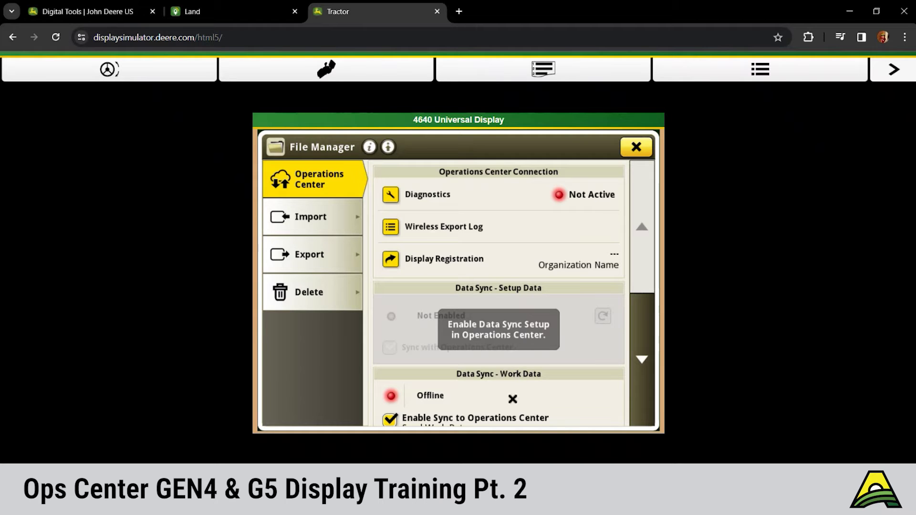
click(633, 380)
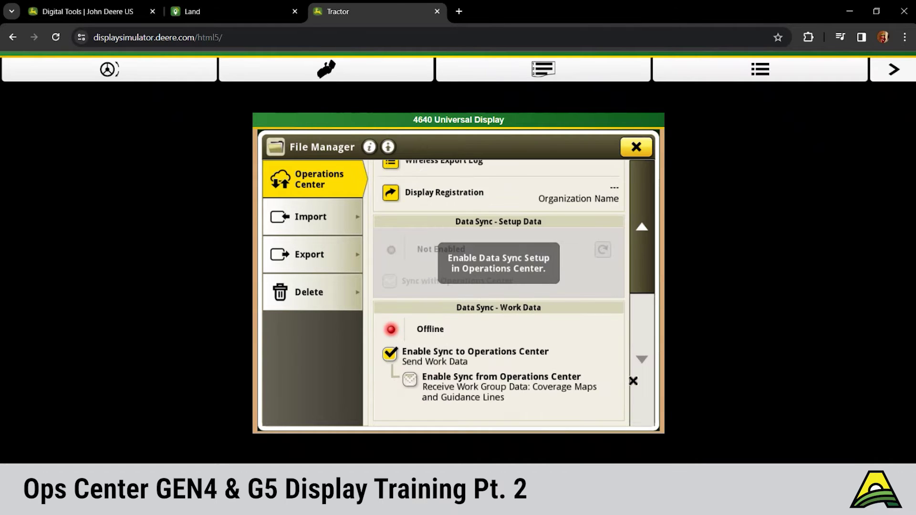
click(410, 380)
click(309, 226)
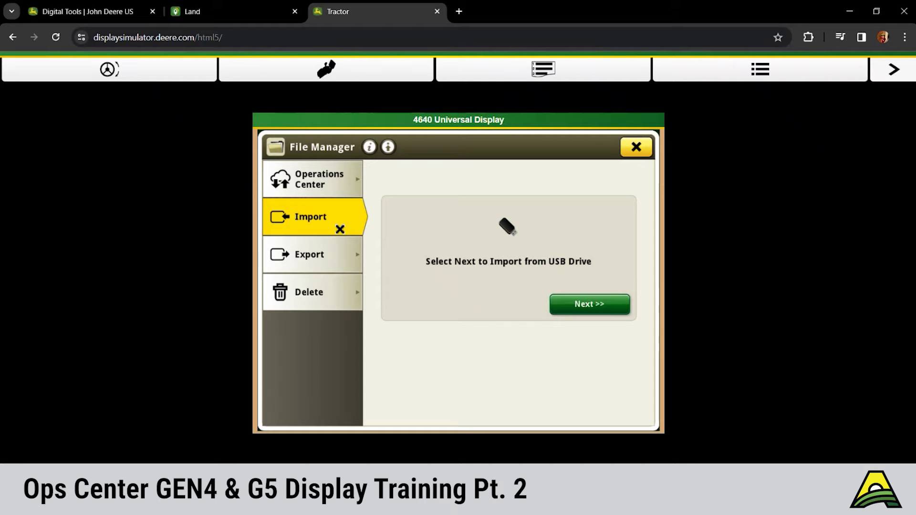
click(337, 257)
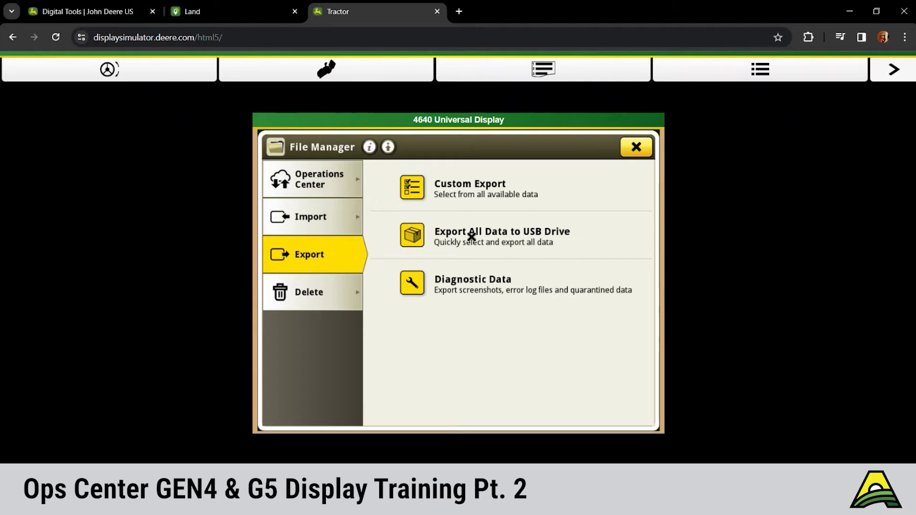
Step: Start a Custom Export to the USB drive with Run Page Layout data, then cancel it
click(482, 186)
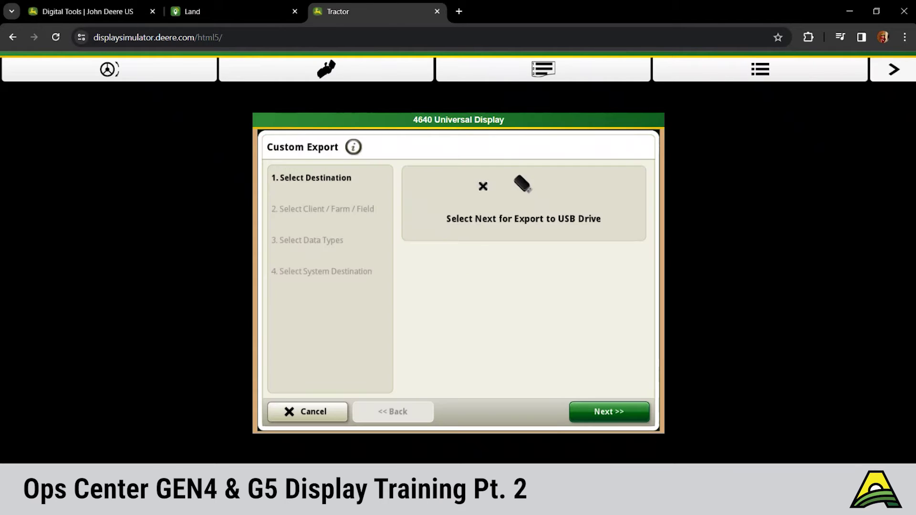
click(609, 408)
click(606, 413)
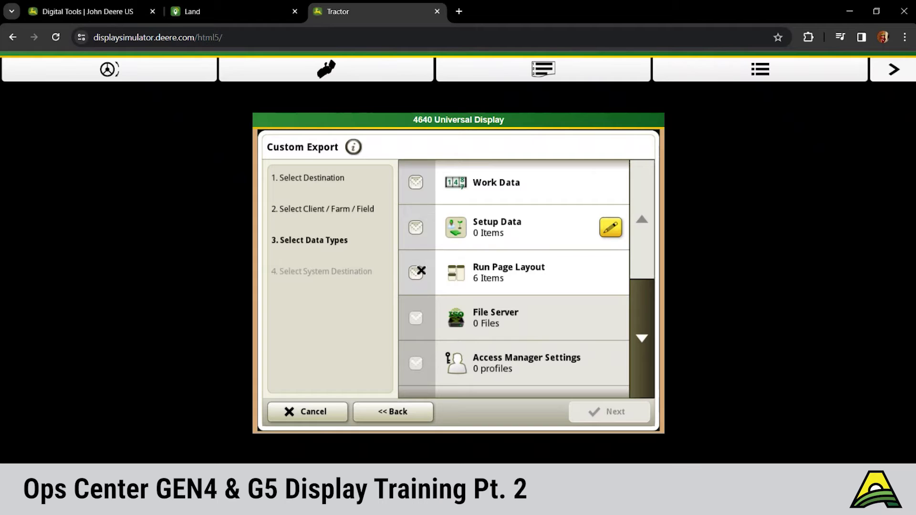
click(420, 271)
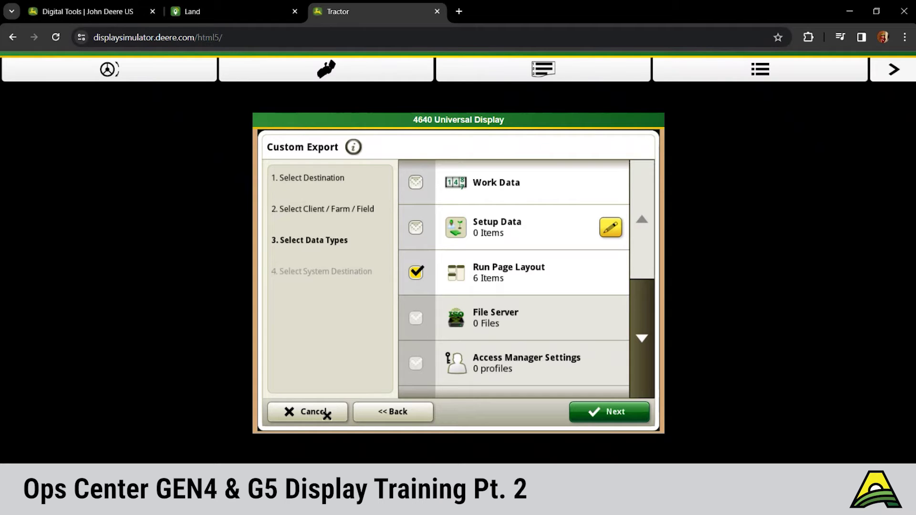
click(327, 413)
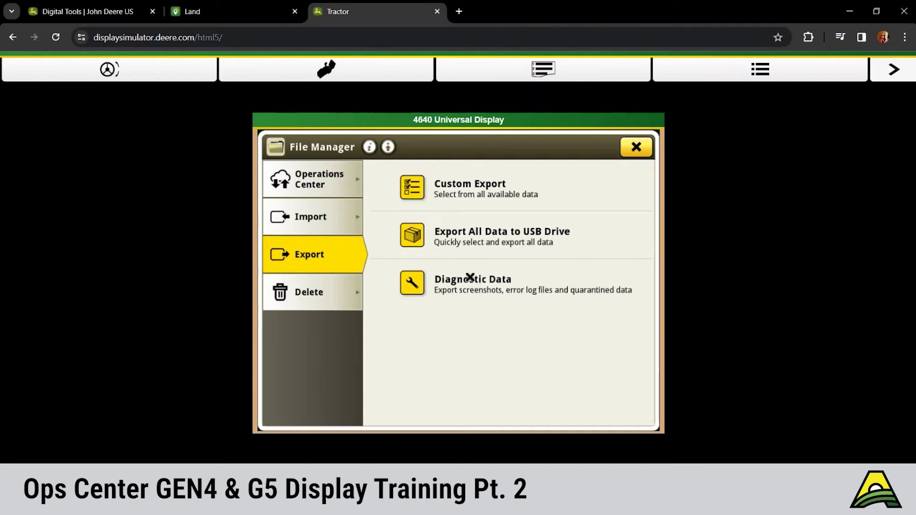
Step: Open Delete > Custom Select, mark Prescriptions, then cancel without deleting anything
click(334, 306)
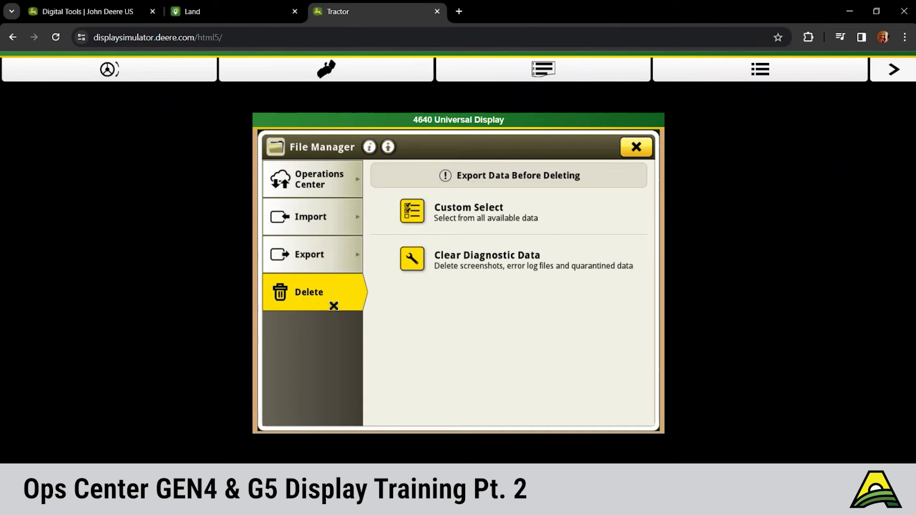
click(501, 218)
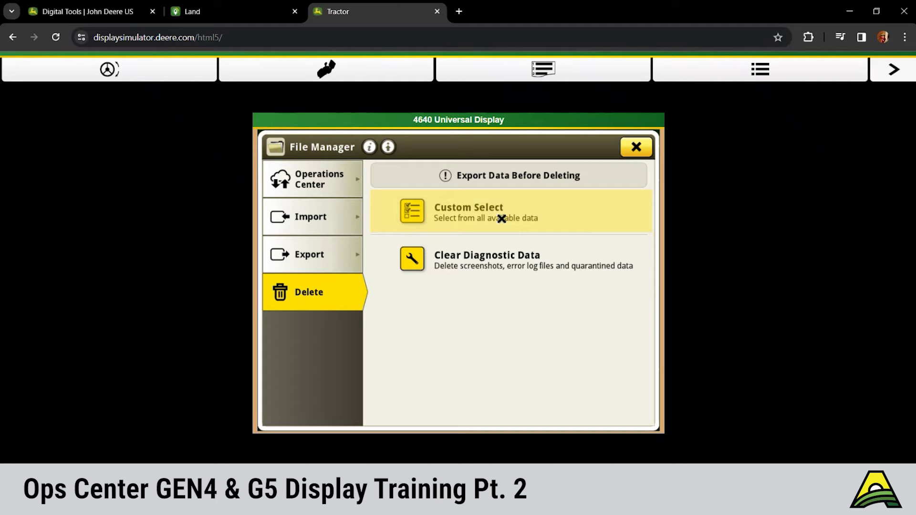
click(501, 218)
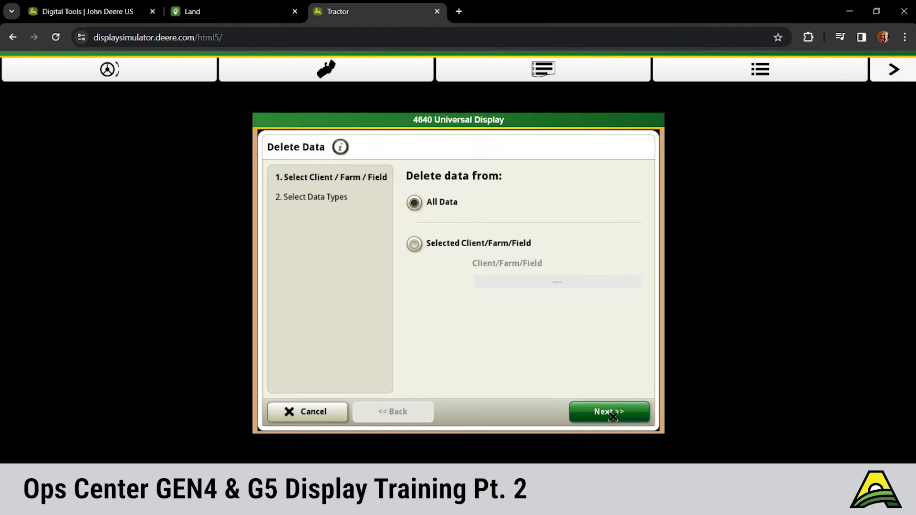
click(613, 416)
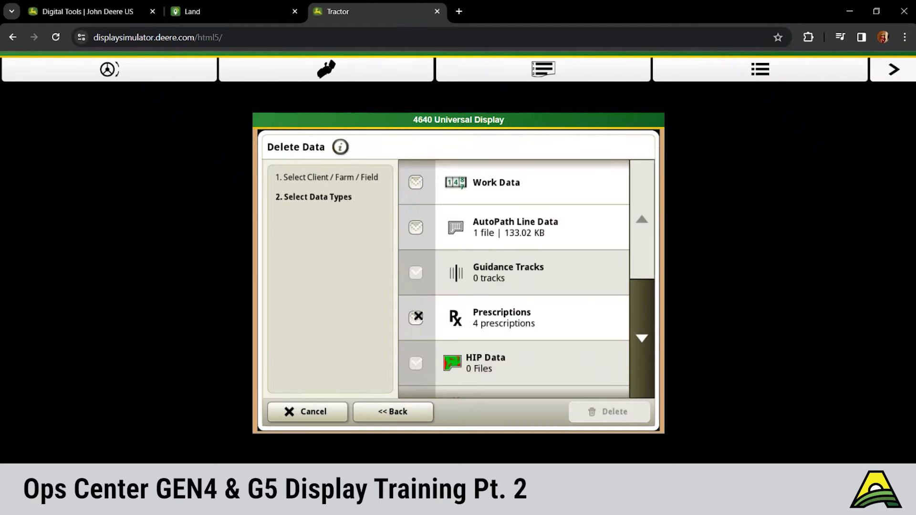
click(416, 318)
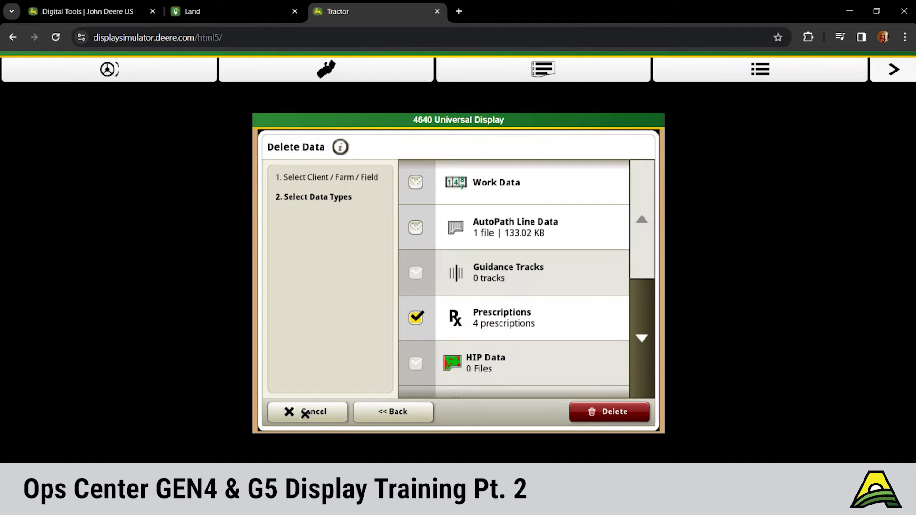
click(305, 413)
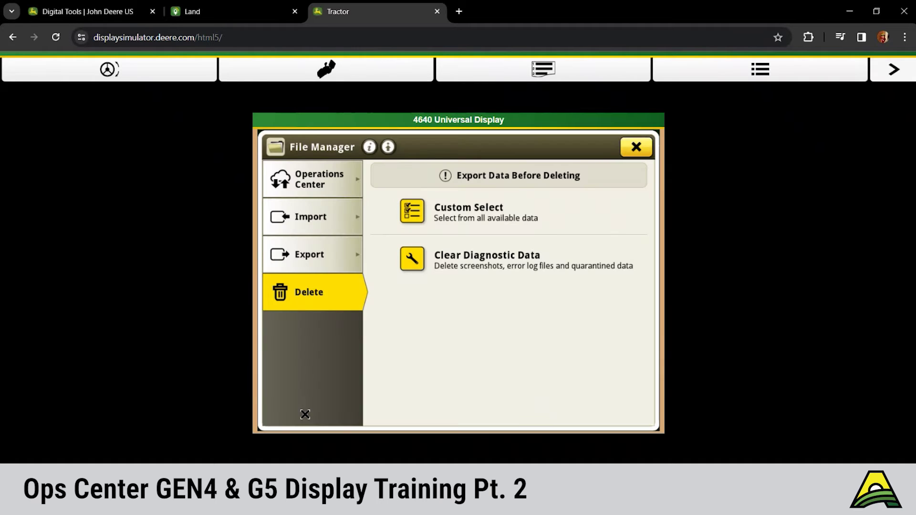
Step: Close File Manager, open Software Manager, and check online for display updates, dismissing the connection error
click(637, 150)
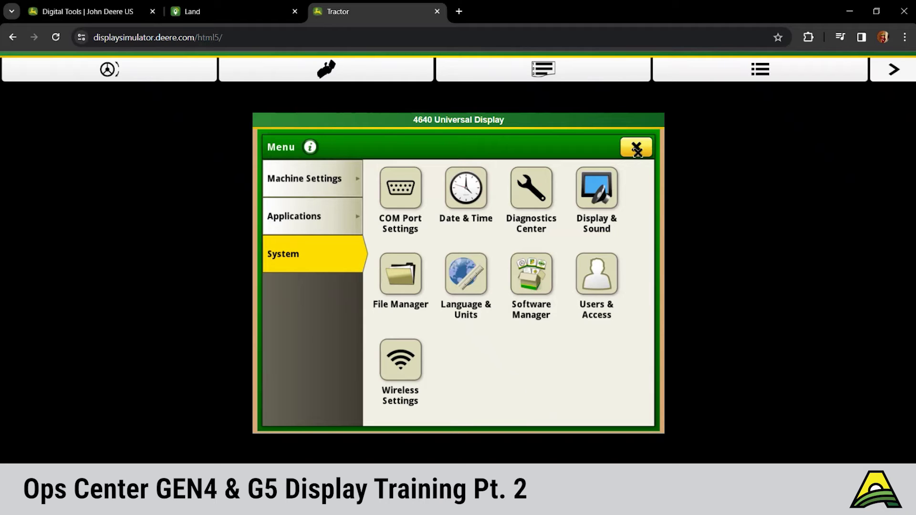
click(546, 273)
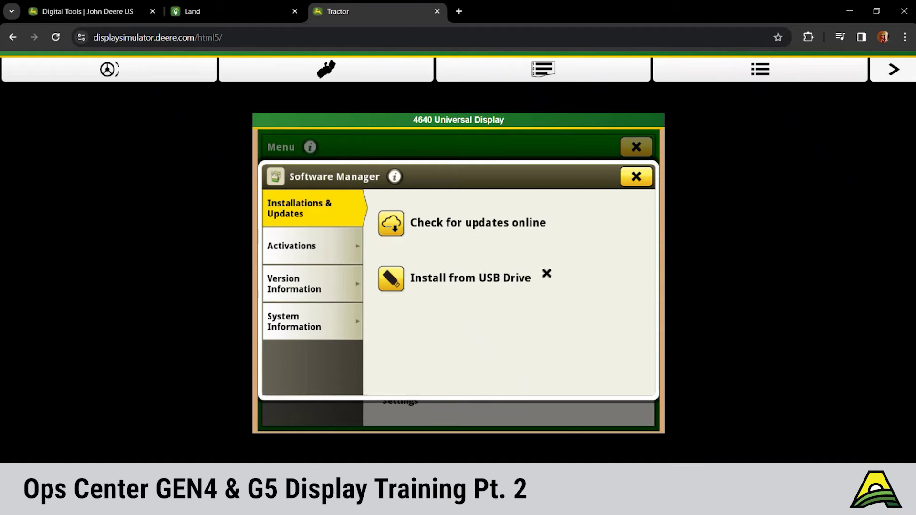
click(446, 225)
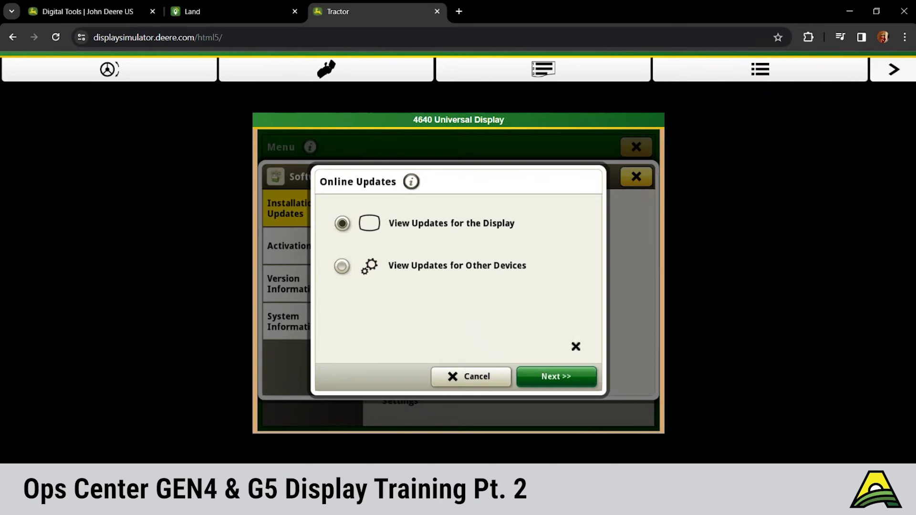
click(565, 378)
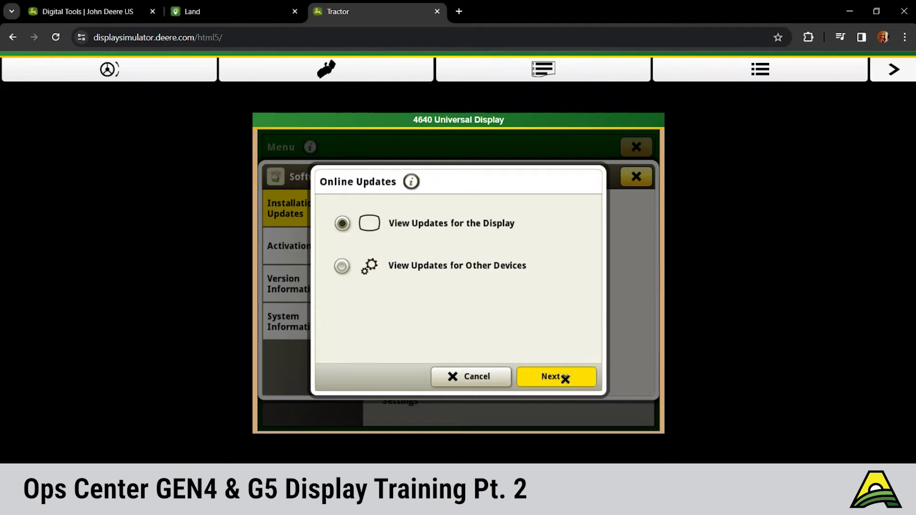
click(556, 352)
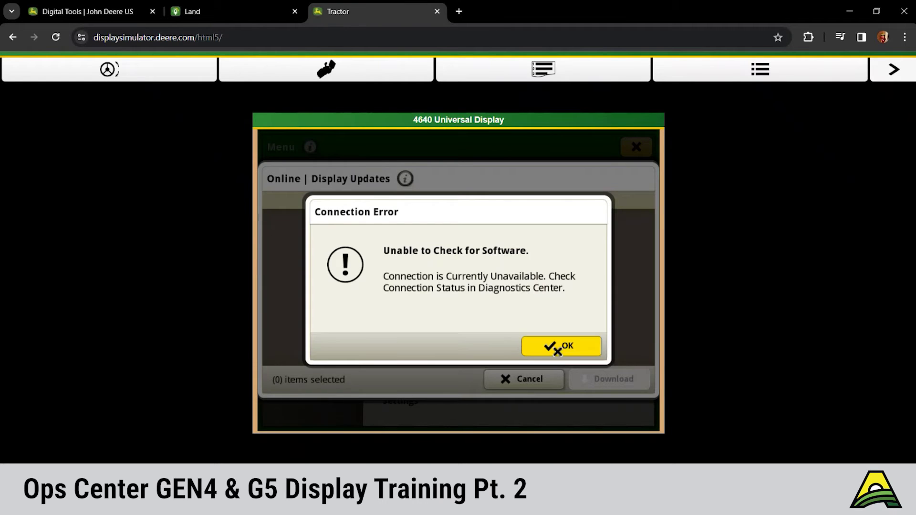
click(543, 383)
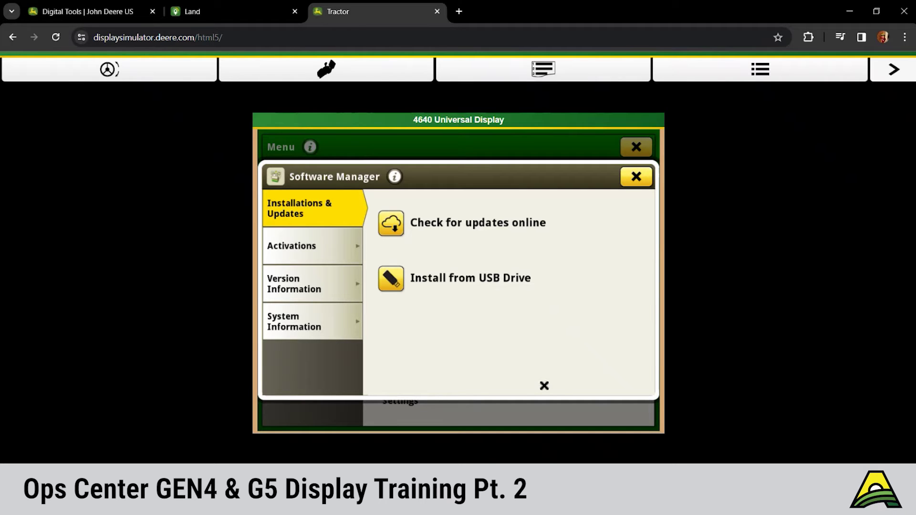
Step: Retry the online update check for Other Devices, then cancel it
click(436, 227)
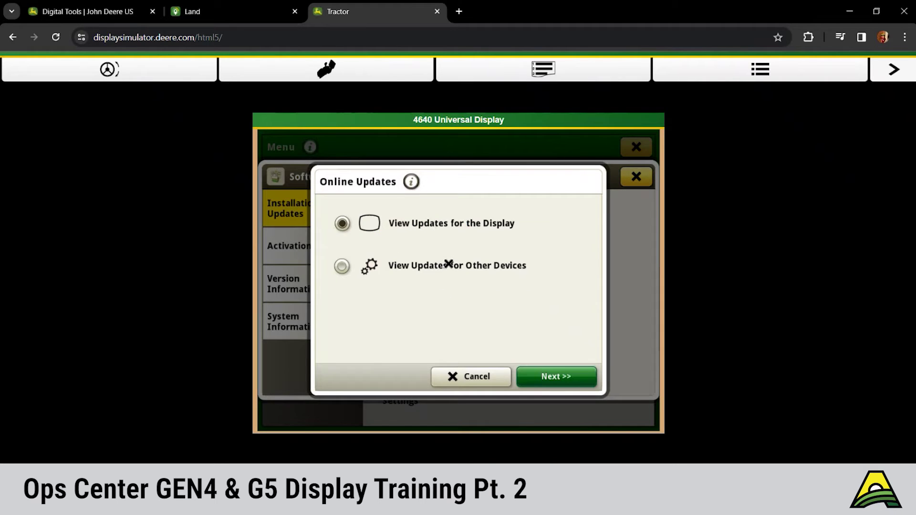
click(448, 264)
click(475, 378)
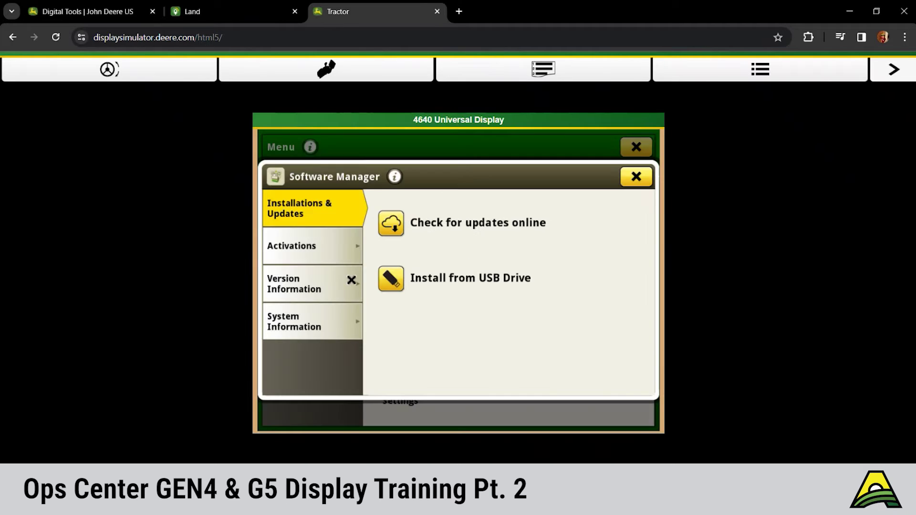
Step: Review activations, software package versions and system information, then close Software Manager to reach Applications
click(337, 253)
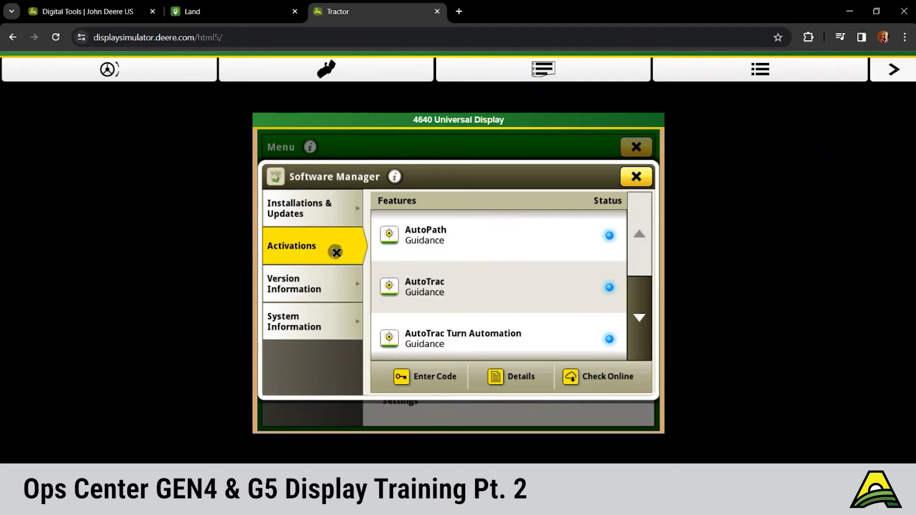
click(310, 286)
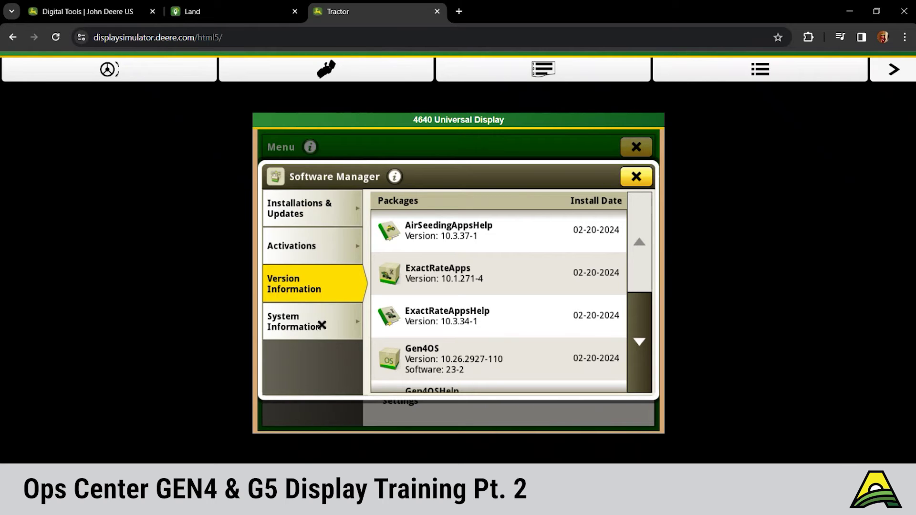
click(321, 326)
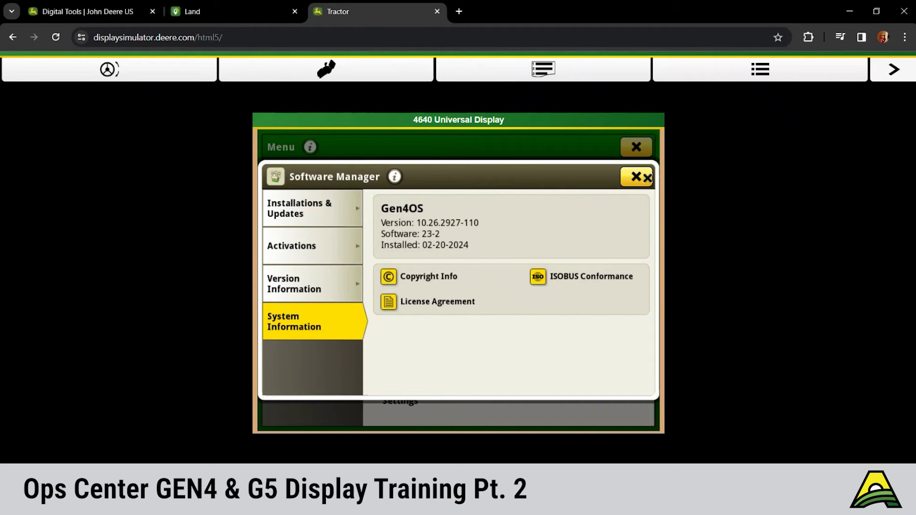
click(636, 177)
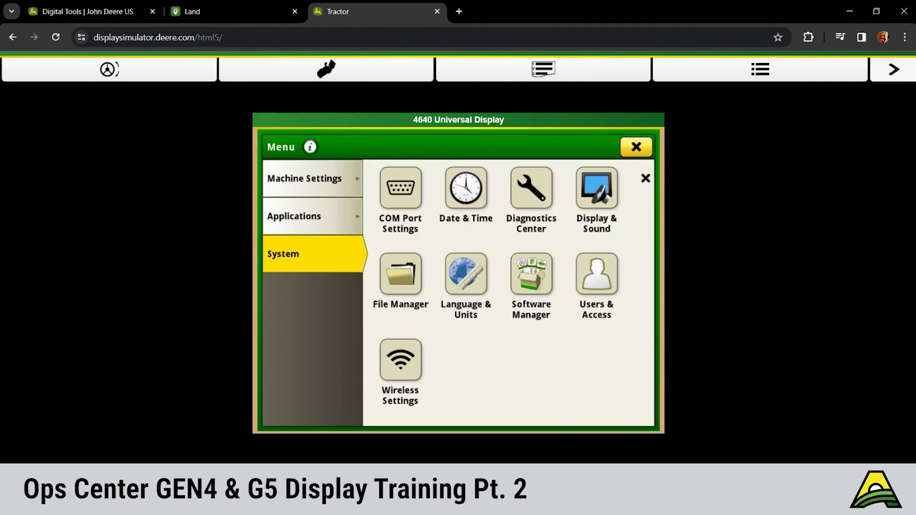
click(324, 219)
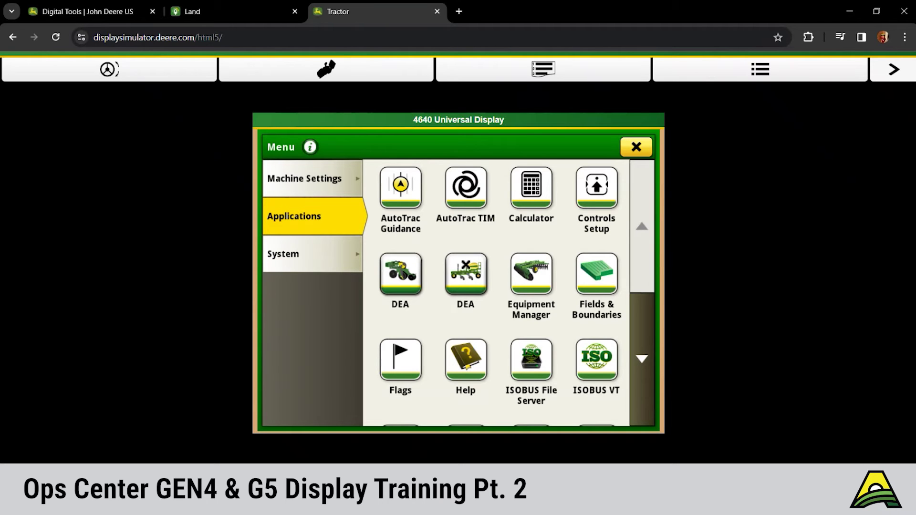
Step: Open AutoTrac Guidance from the Applications list
click(403, 193)
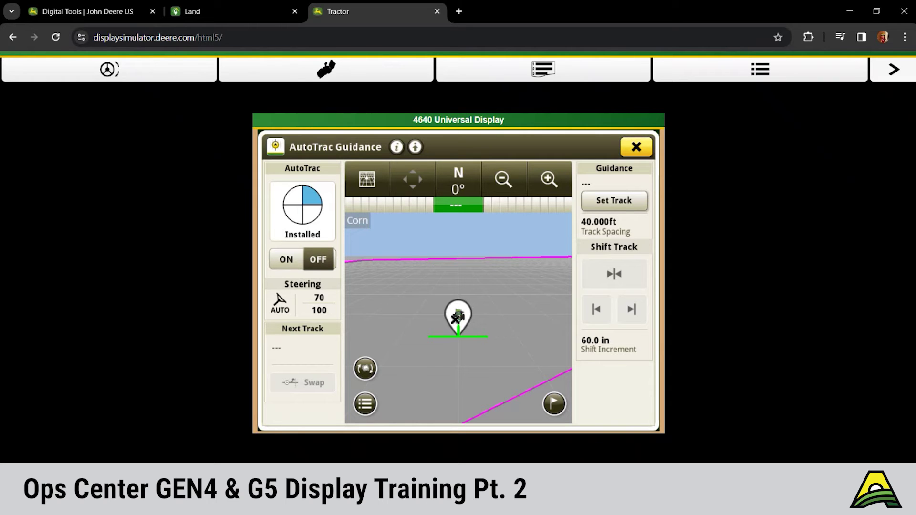
Step: Preview the AutoPath track, then start a new track and browse curve, circle and boundary methods
click(615, 209)
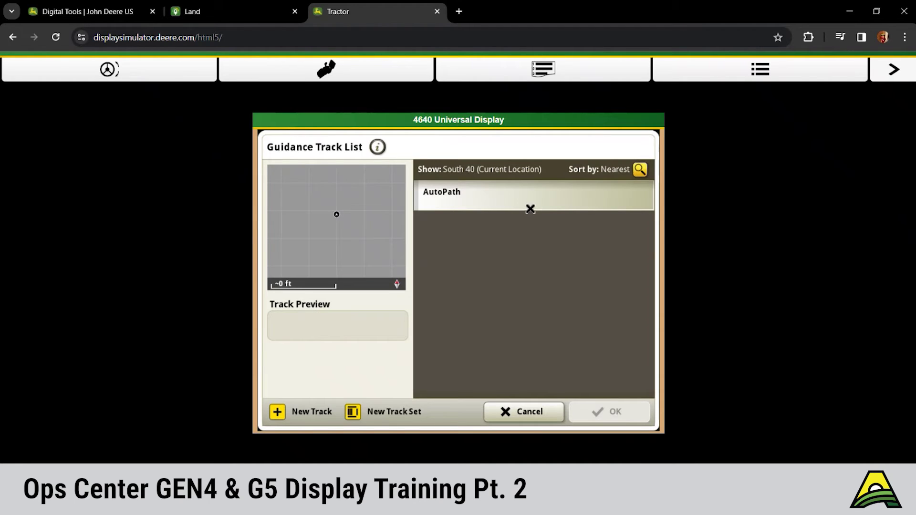
click(530, 209)
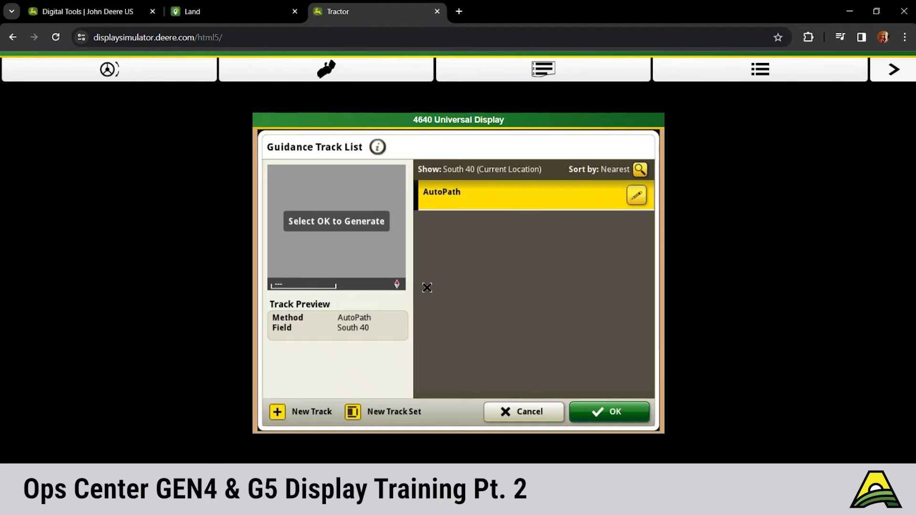
click(302, 416)
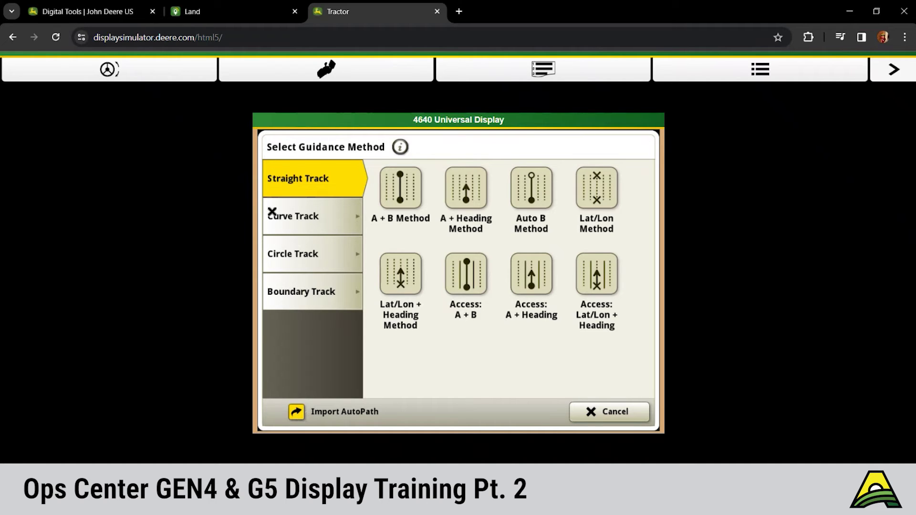
click(301, 212)
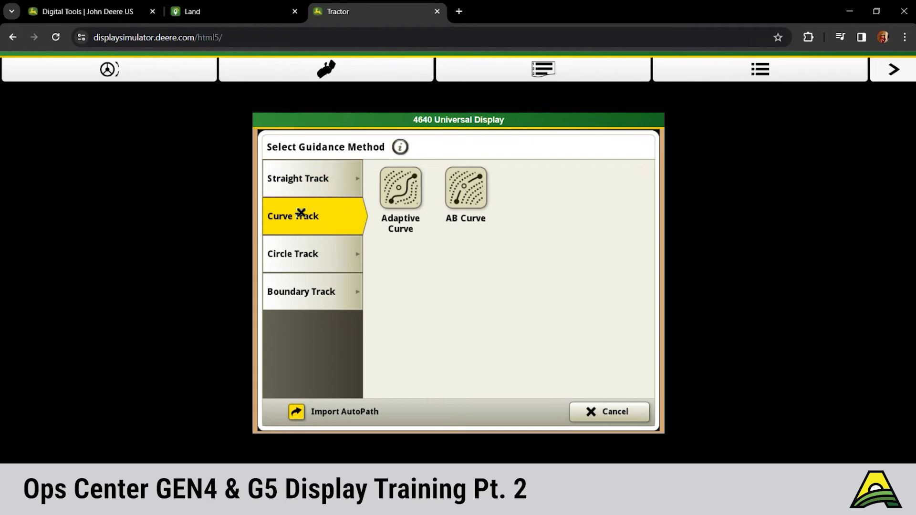
click(309, 254)
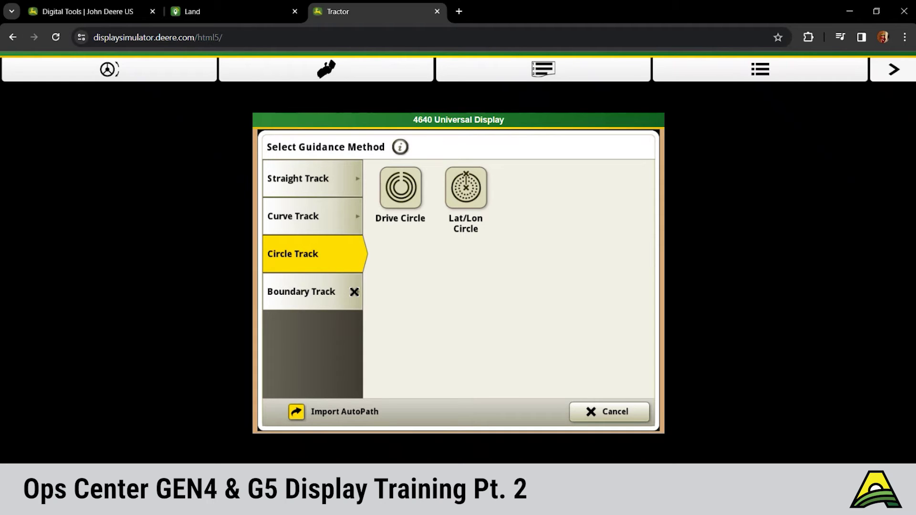
click(354, 291)
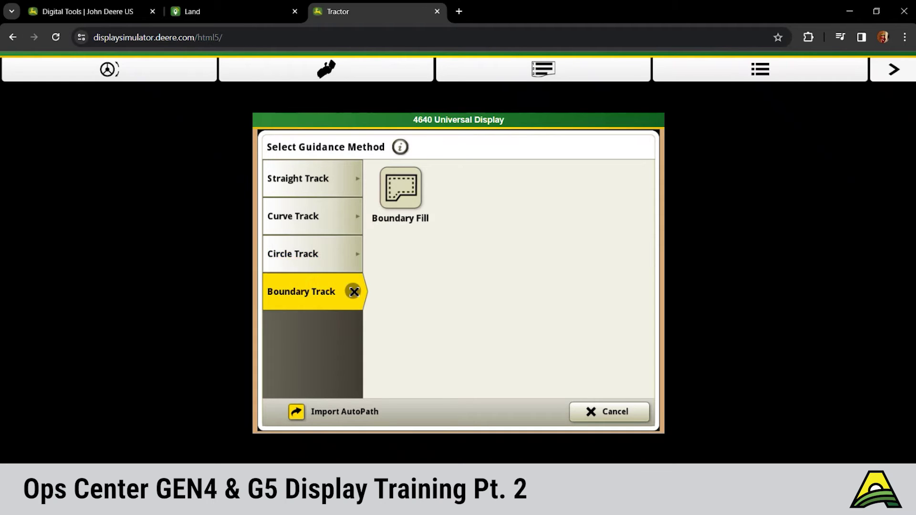
click(315, 190)
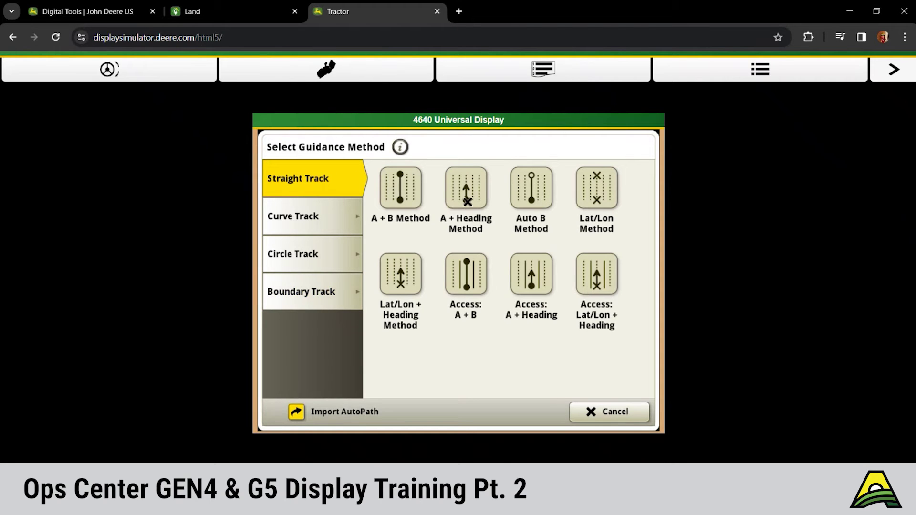
Step: Create an A + Heading straight track named 'ns 24' and save it
click(466, 201)
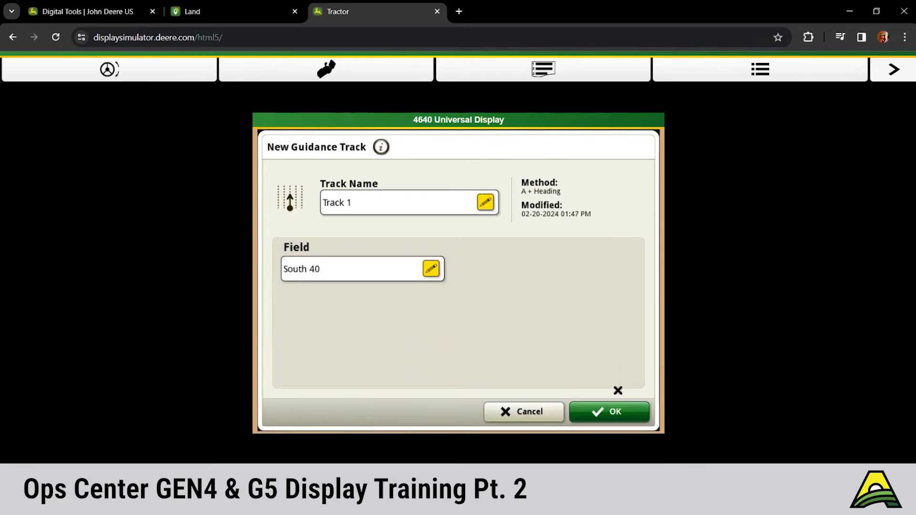
click(372, 200)
click(474, 344)
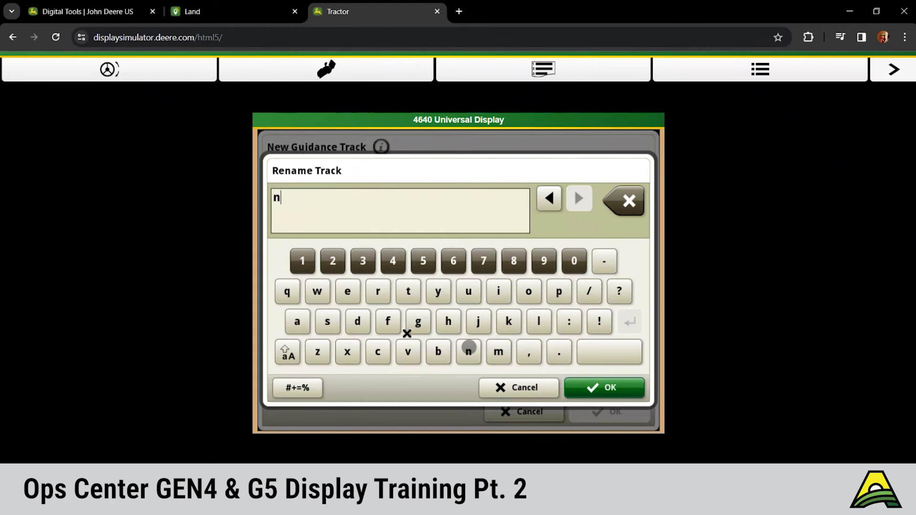
click(329, 322)
click(604, 359)
click(333, 268)
click(396, 273)
click(599, 387)
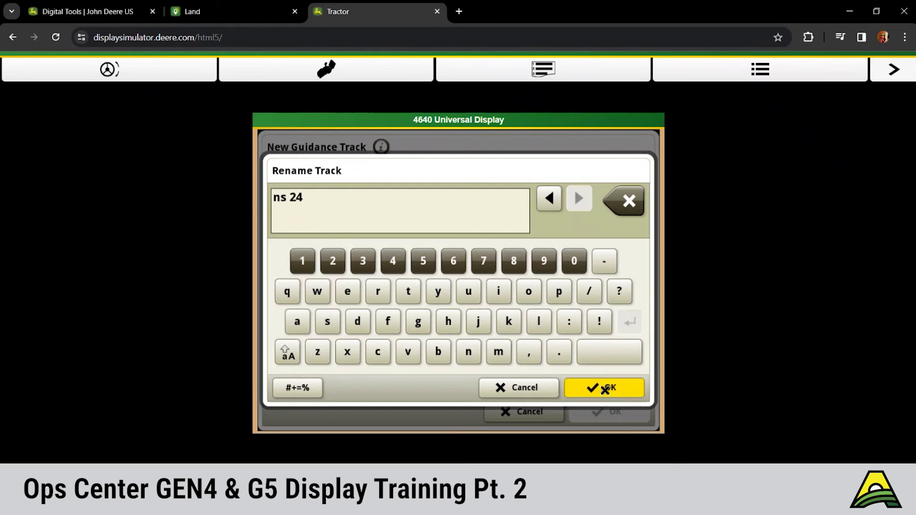
click(607, 410)
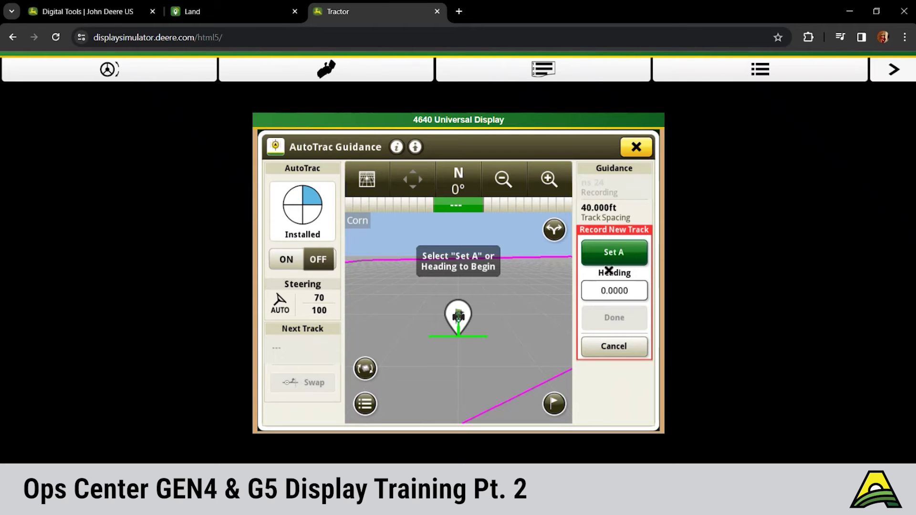
Step: Set point A to record ns 24 at 0° heading and turn AutoTrac on to Enabled
click(616, 256)
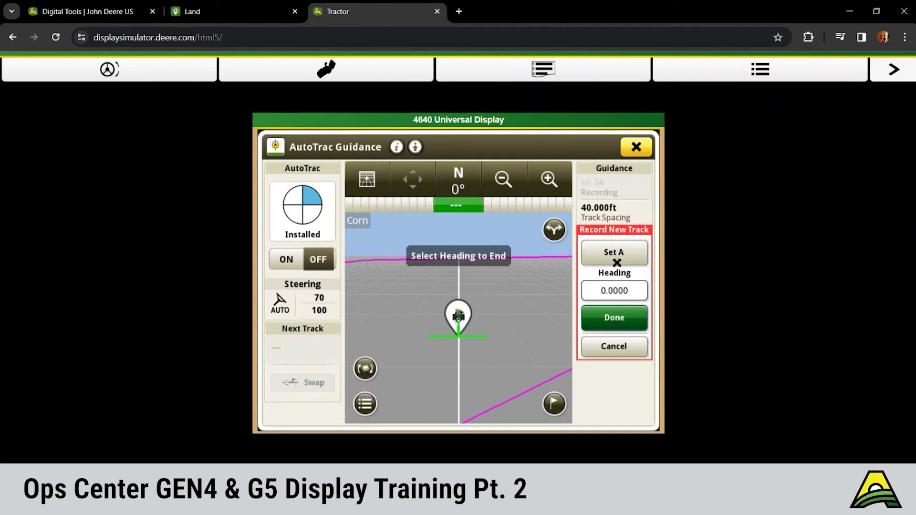
click(620, 320)
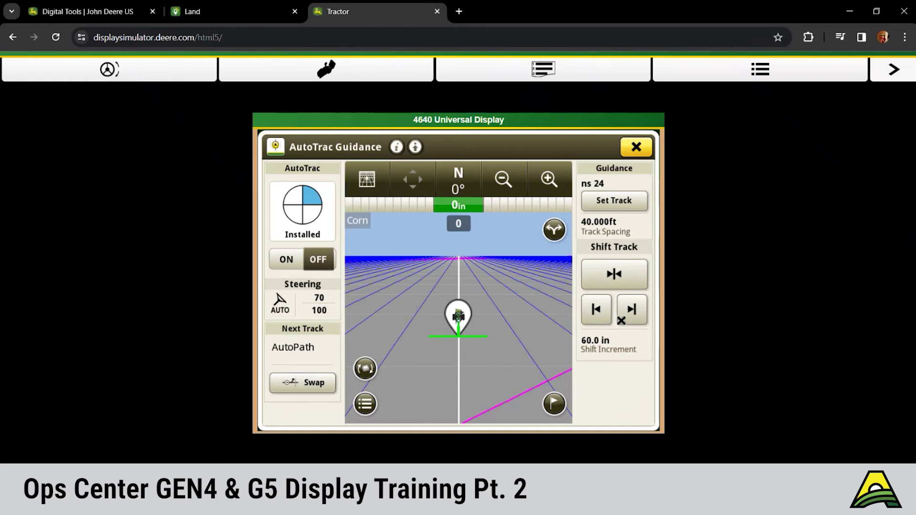
click(287, 259)
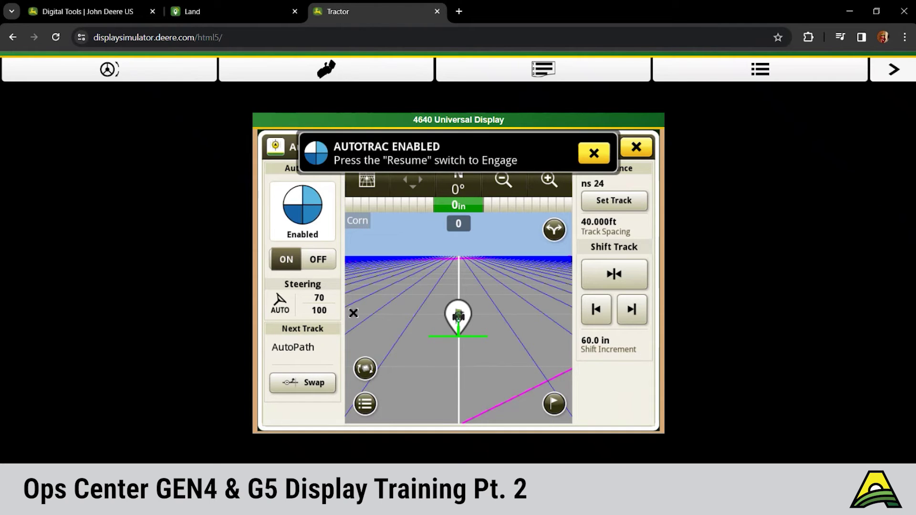
click(594, 153)
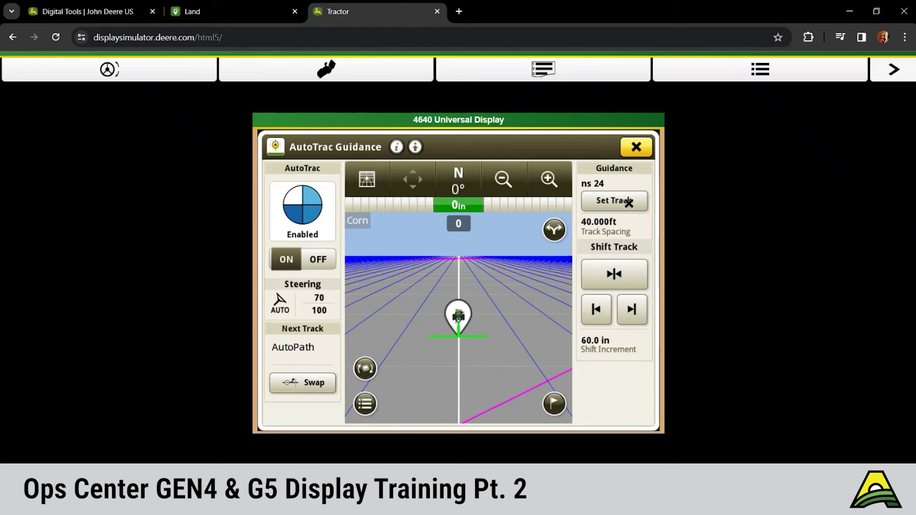
click(628, 202)
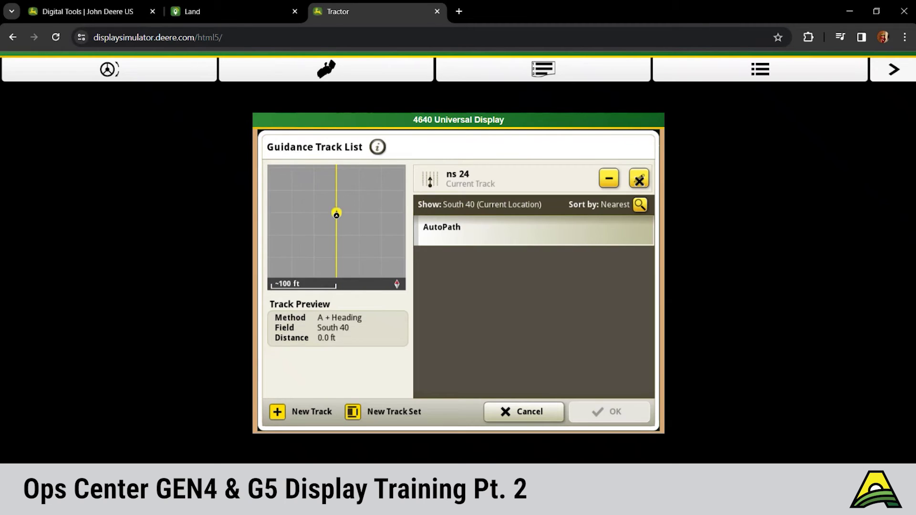
Step: Open ns 24 in the track editor, check its shifts, and duplicate it
click(640, 179)
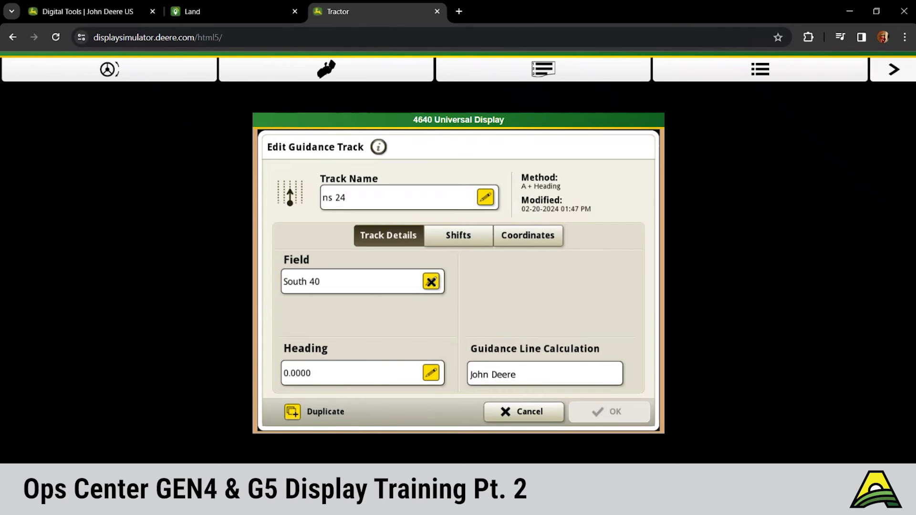
click(459, 241)
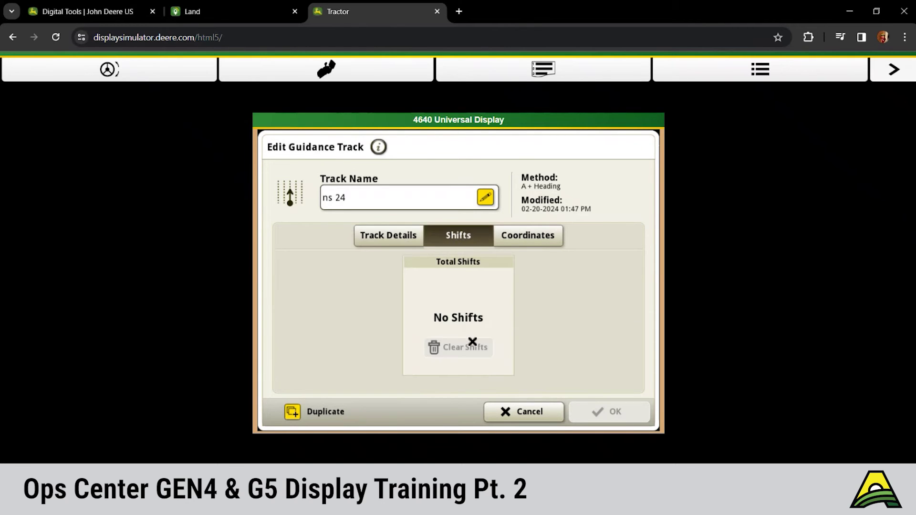
click(392, 235)
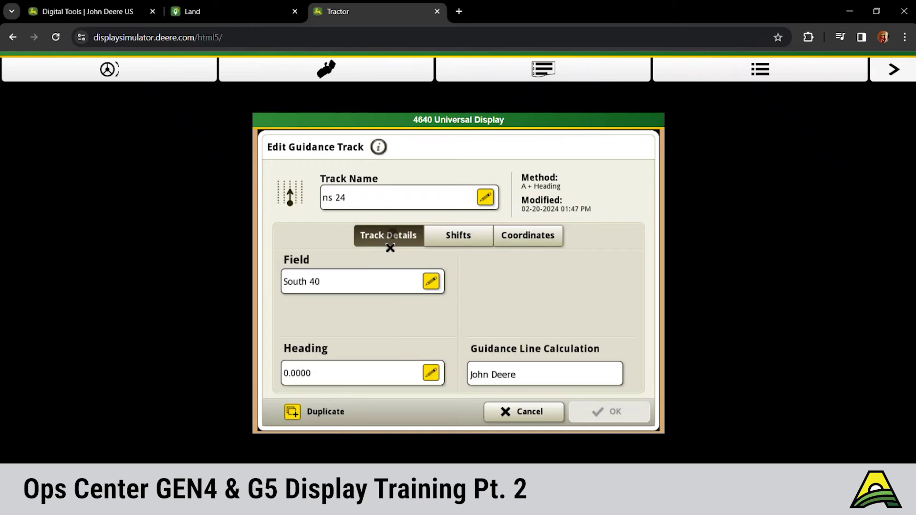
click(330, 413)
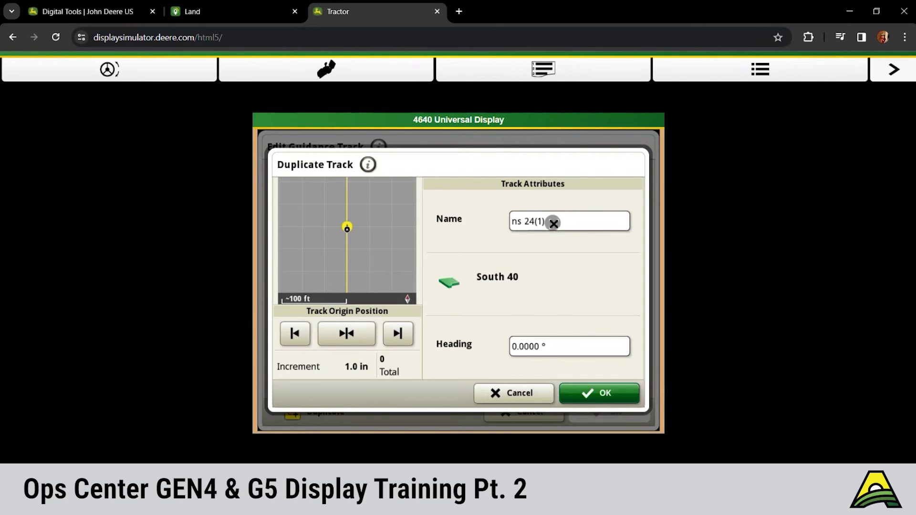
Step: Rename the duplicate from 'ns 24 (1)' to 'ns 24 SFRTK', shift its origin right, and confirm it
click(553, 223)
click(451, 207)
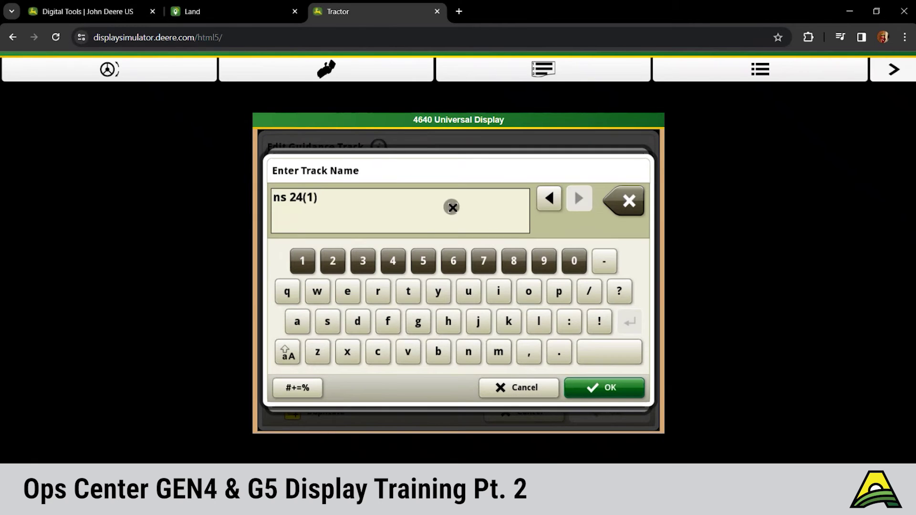
click(629, 200)
click(630, 200)
click(630, 200)
click(591, 358)
click(287, 353)
click(327, 321)
click(288, 353)
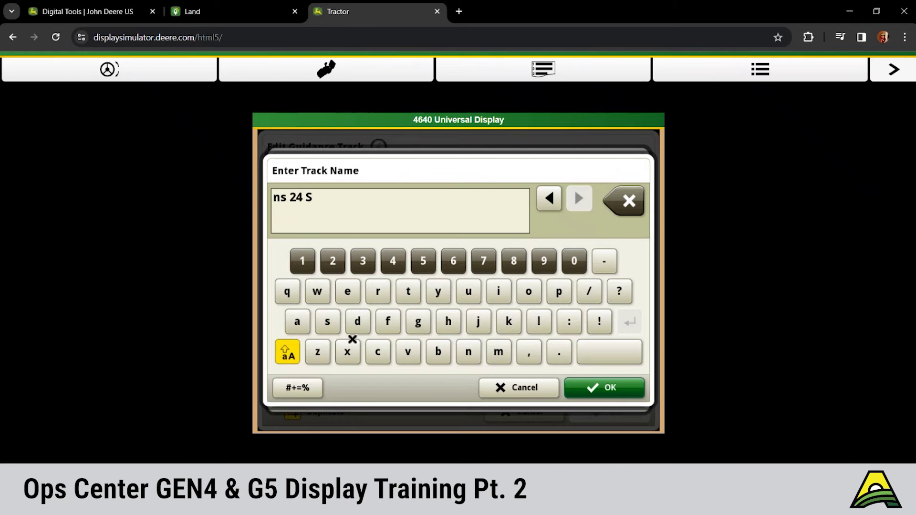
click(387, 321)
click(287, 353)
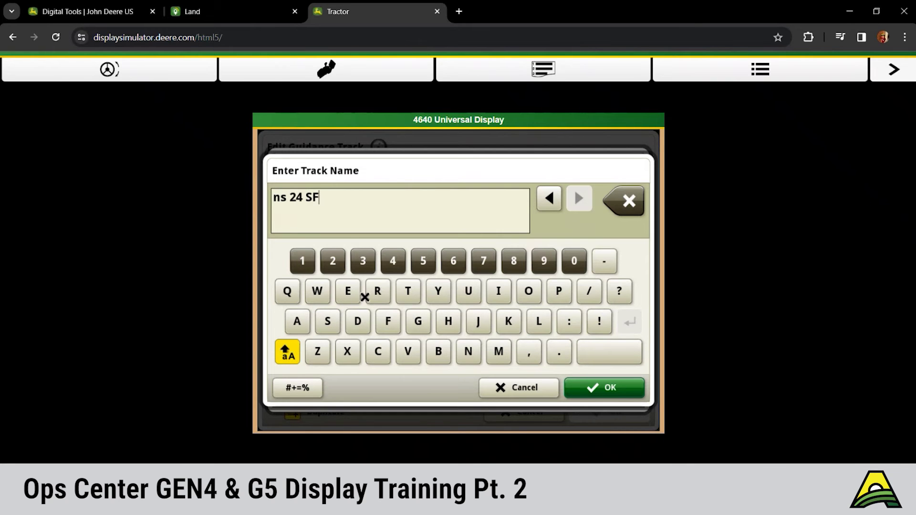
click(377, 292)
click(288, 353)
click(411, 287)
click(286, 356)
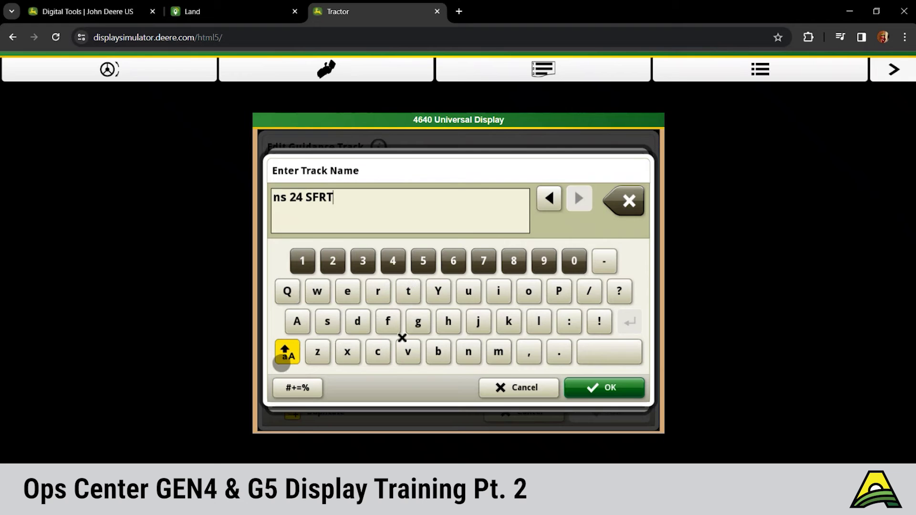
click(513, 328)
click(605, 390)
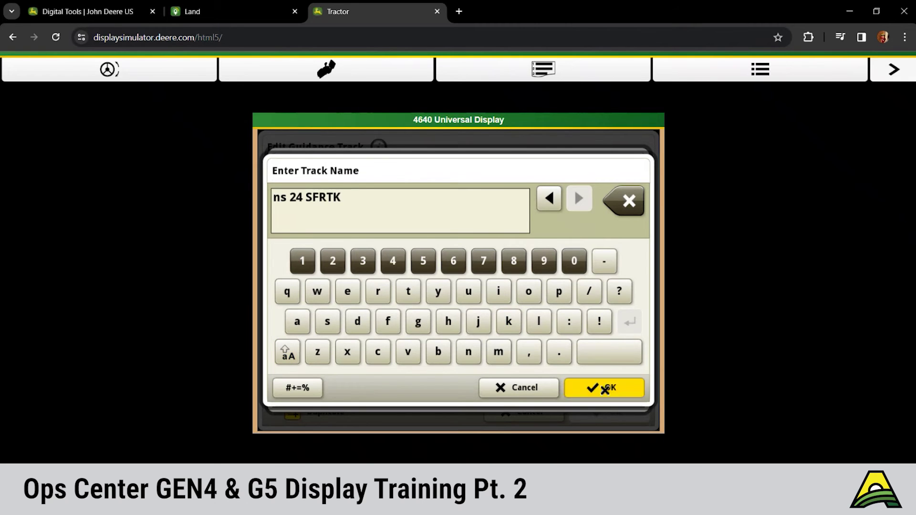
click(397, 340)
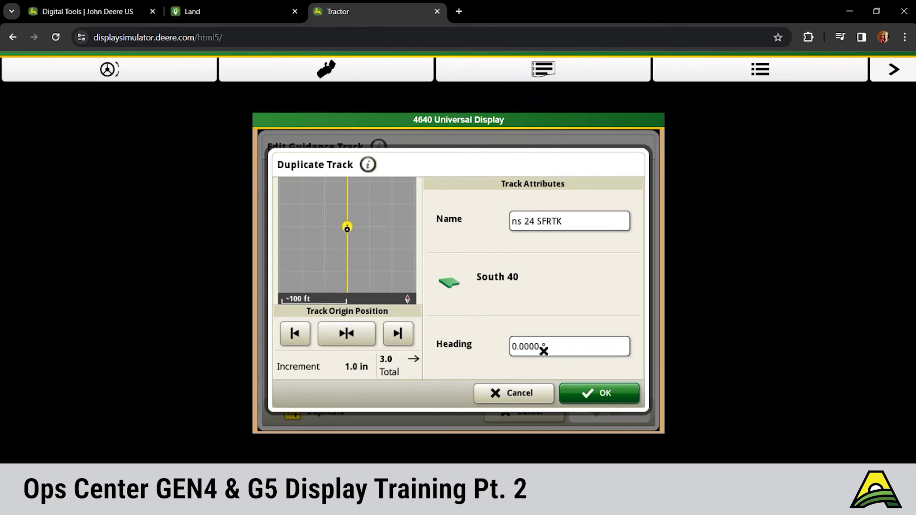
click(587, 392)
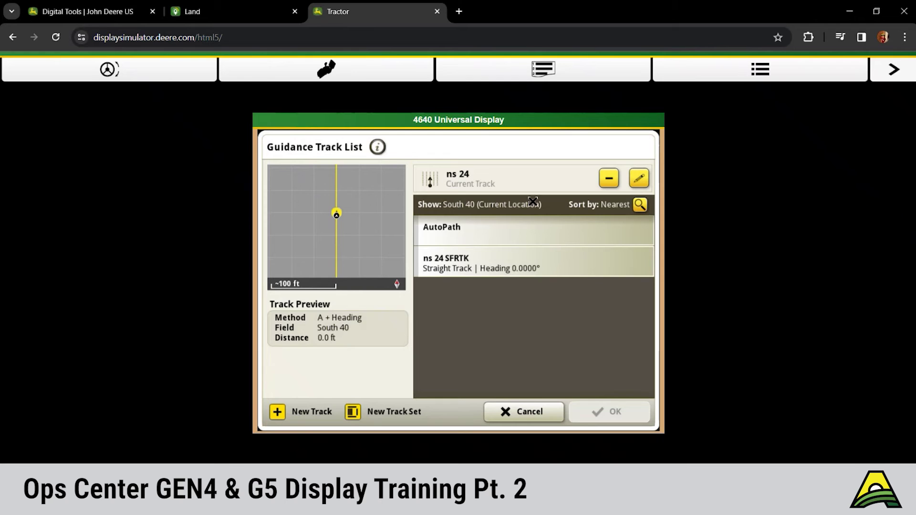
Step: Select ns 24 SFRTK, review its Shifts and Track Details, then cancel back to Applications
click(518, 268)
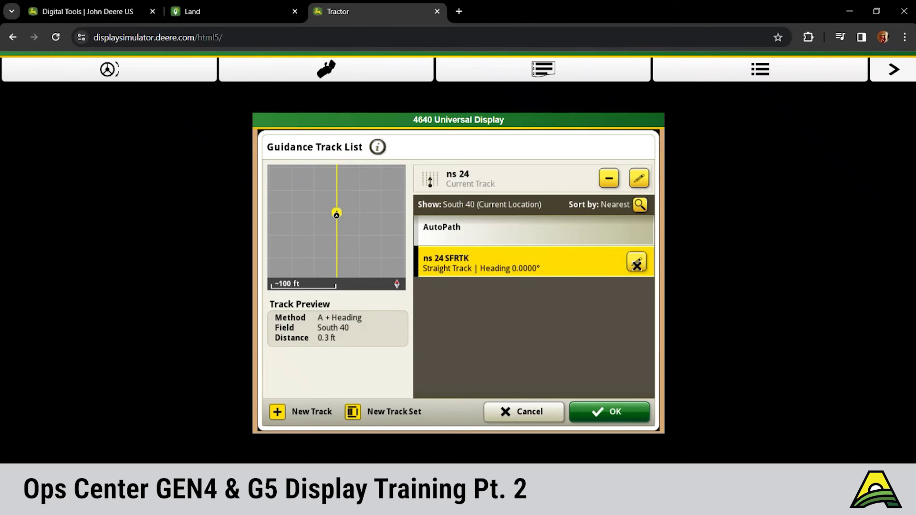
click(637, 263)
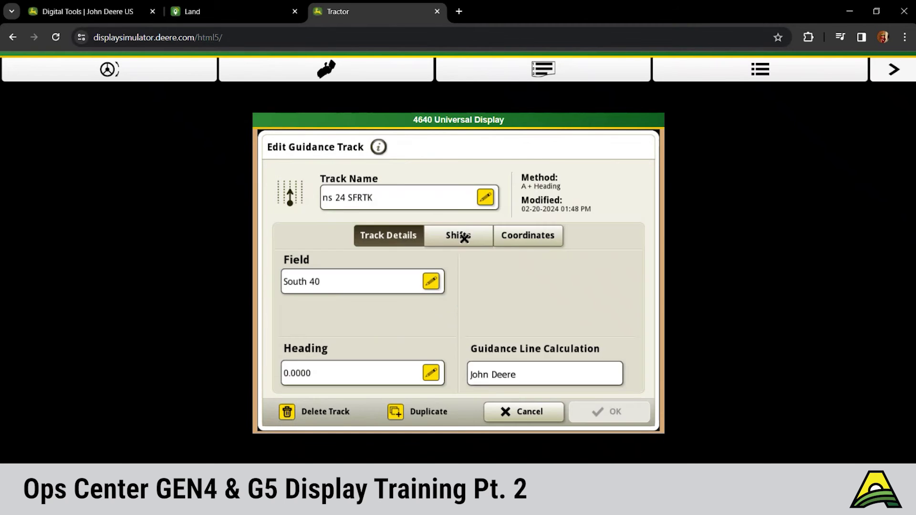
click(461, 237)
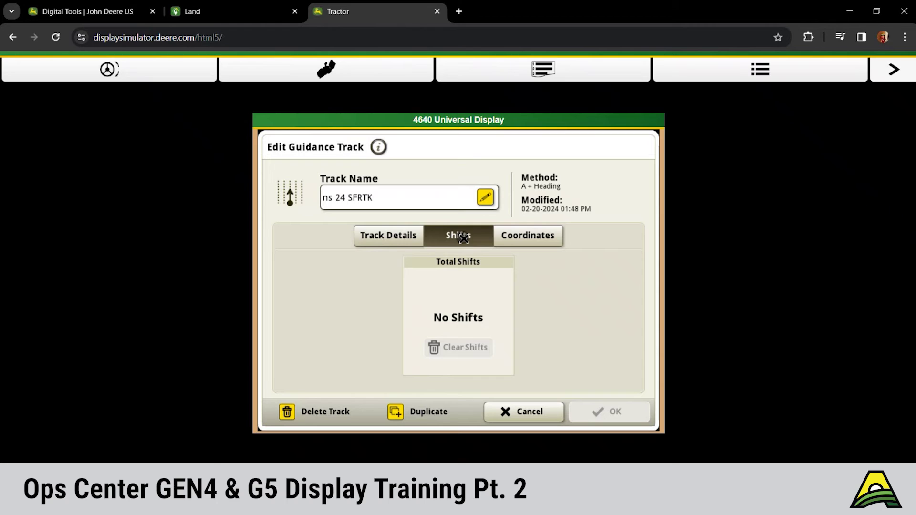
click(403, 239)
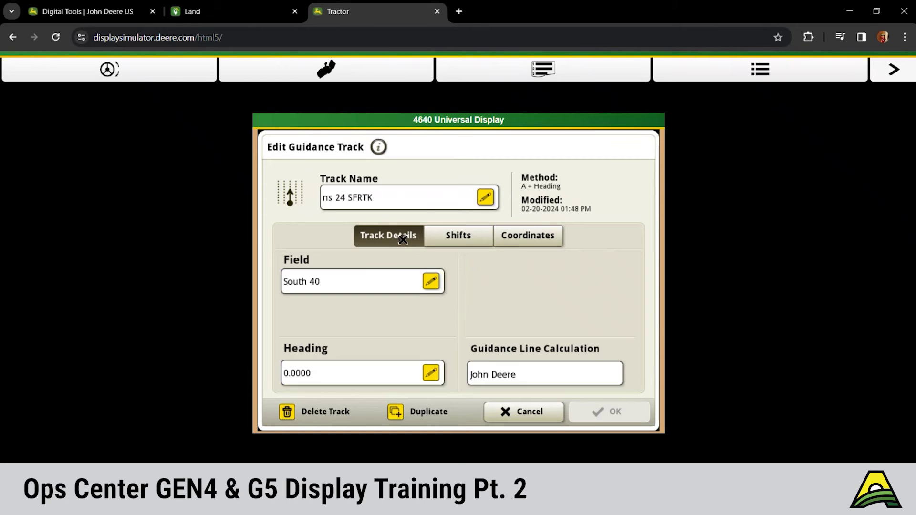
click(537, 414)
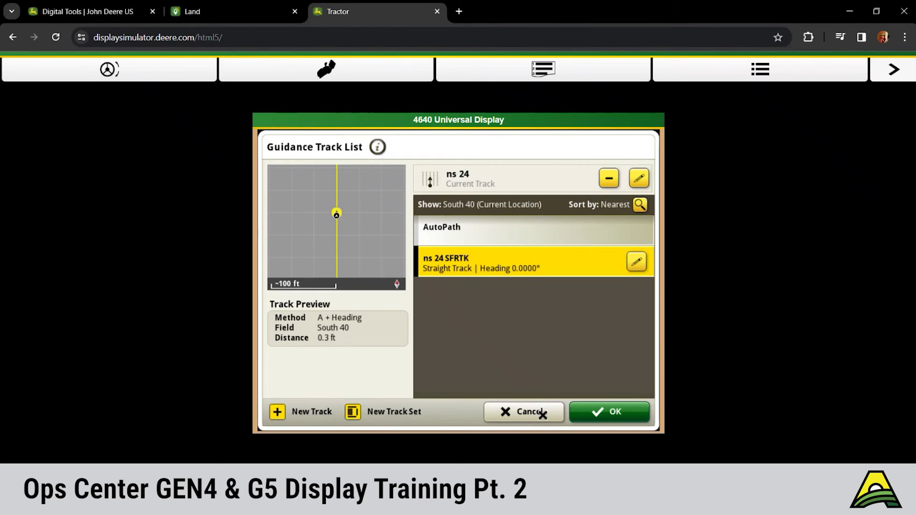
click(542, 415)
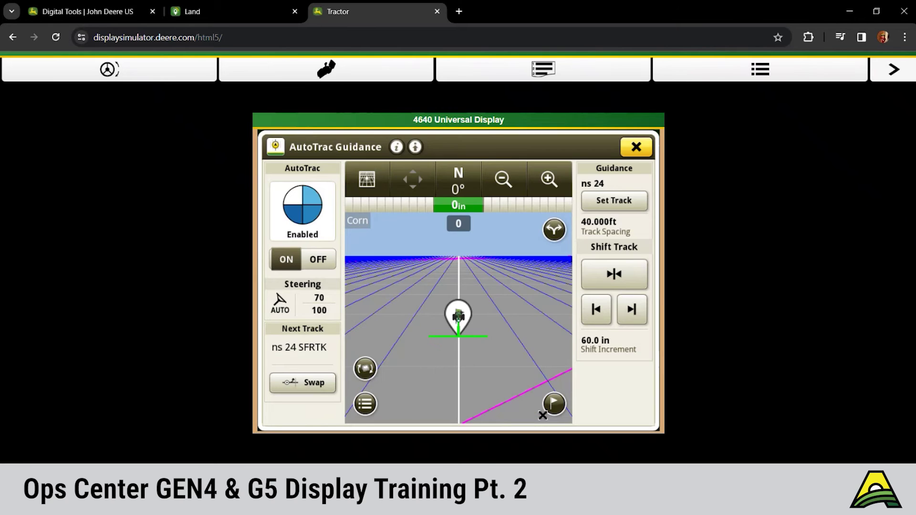
click(638, 147)
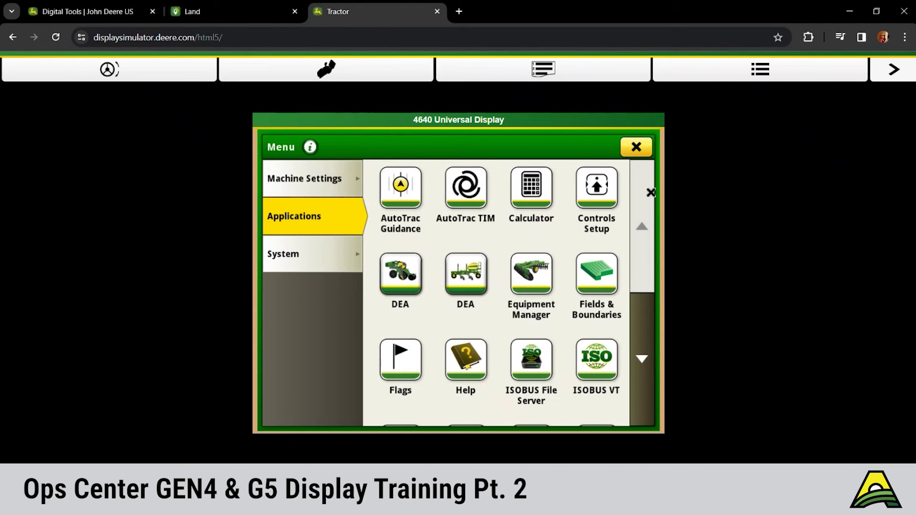
Step: Open Fields & Boundaries, view the South 40 boundary details, and start a new boundary
click(585, 287)
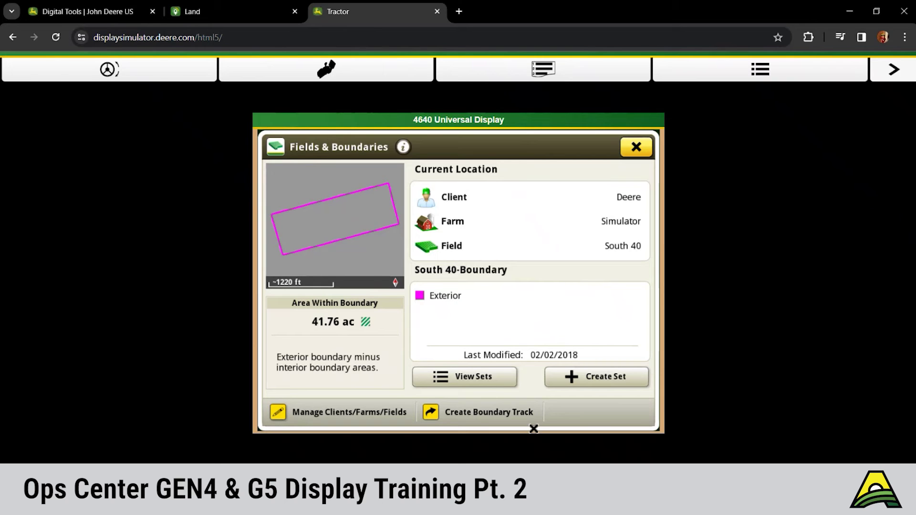
click(444, 297)
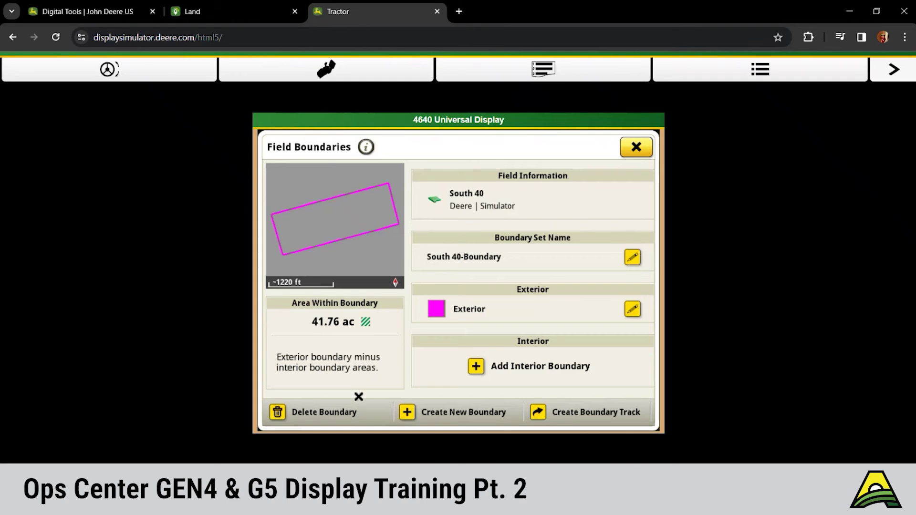
click(439, 415)
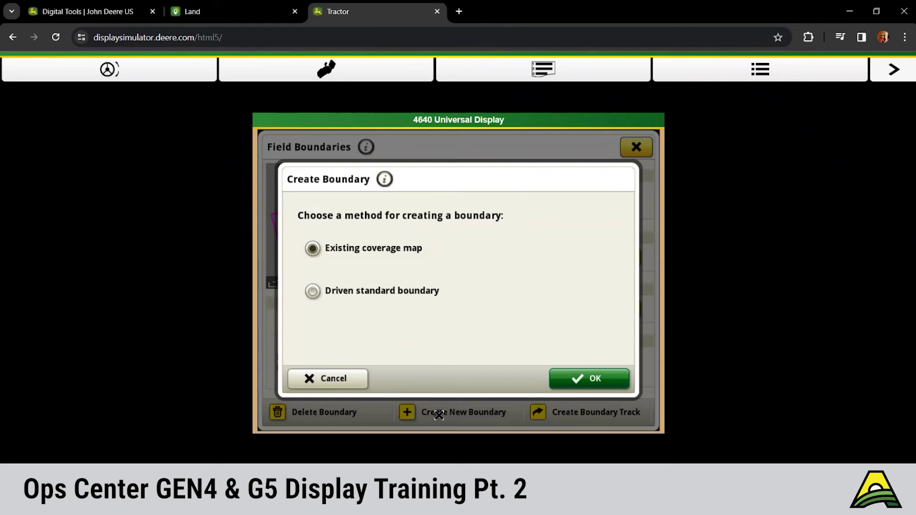
Step: Cancel the first driven-boundary attempt and delete South 40's existing boundary
click(343, 291)
click(572, 380)
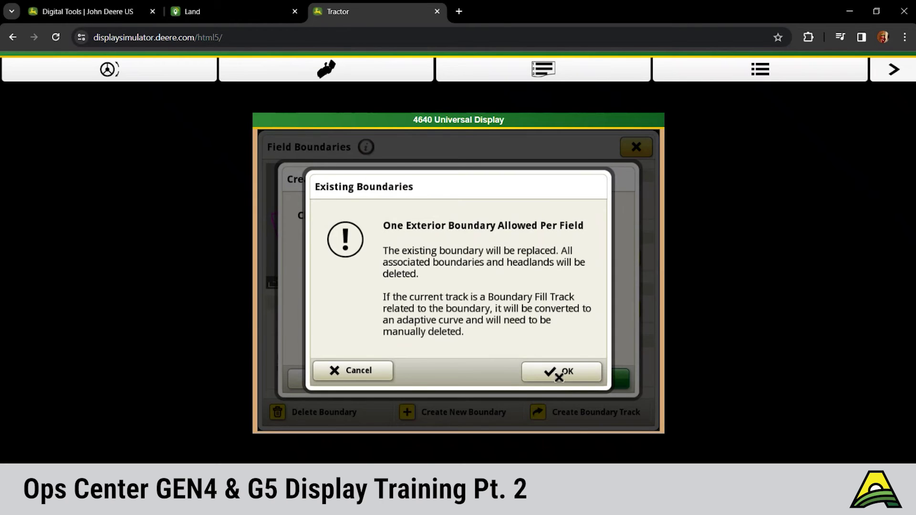
click(344, 371)
click(346, 374)
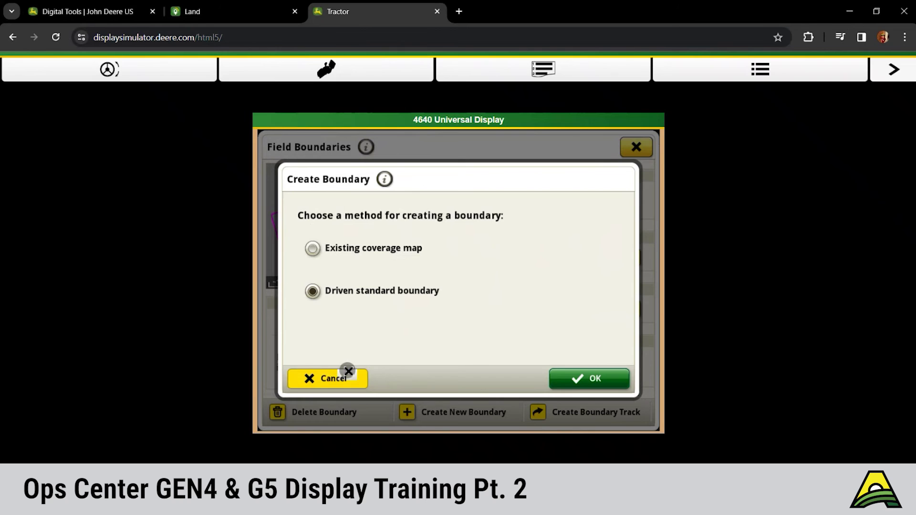
click(328, 413)
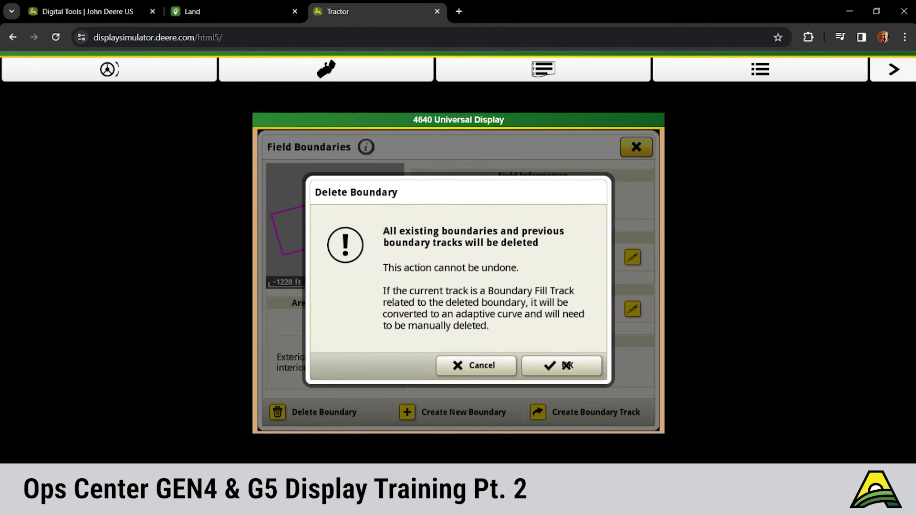
click(565, 366)
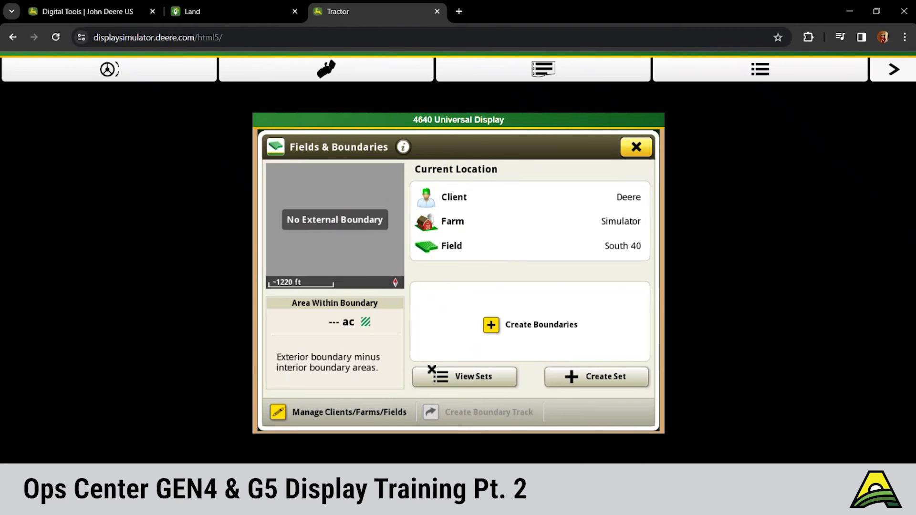
Step: Create a driven standard boundary measured from GPS with a 20 ft offset and start recording
click(490, 334)
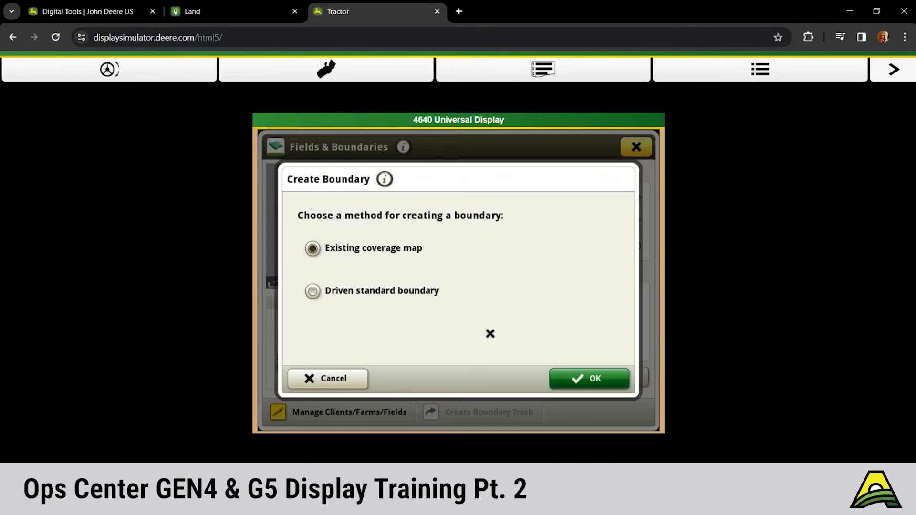
click(365, 289)
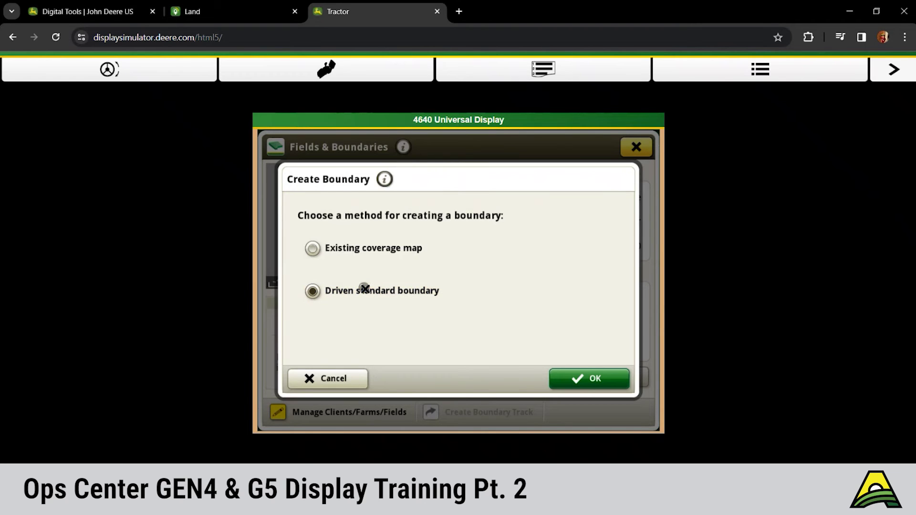
click(610, 383)
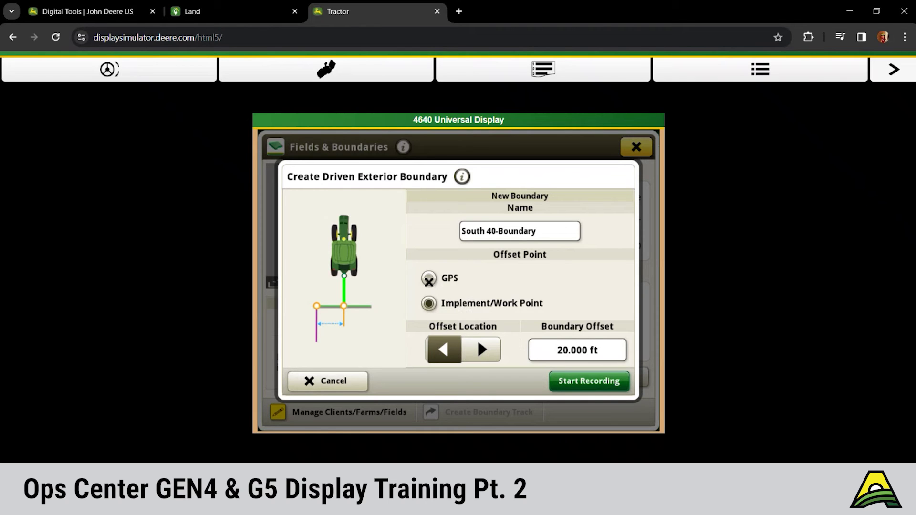
click(429, 280)
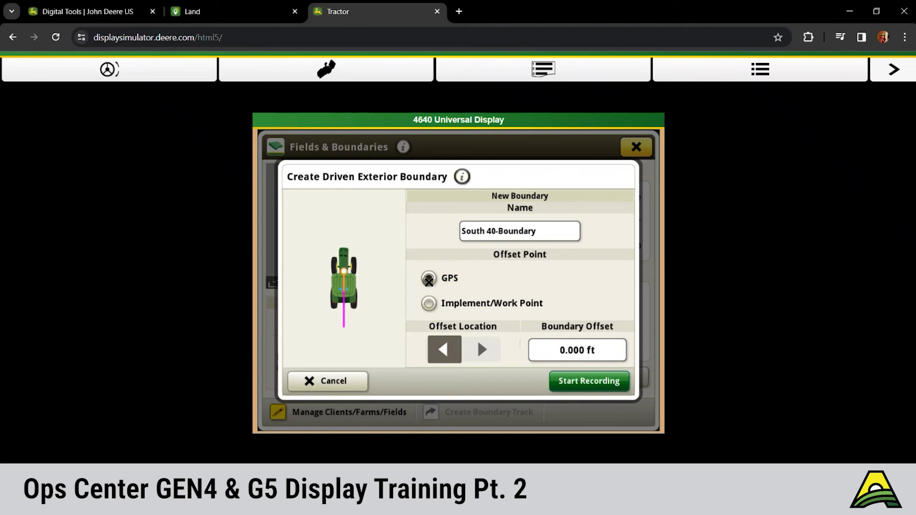
click(567, 351)
click(525, 315)
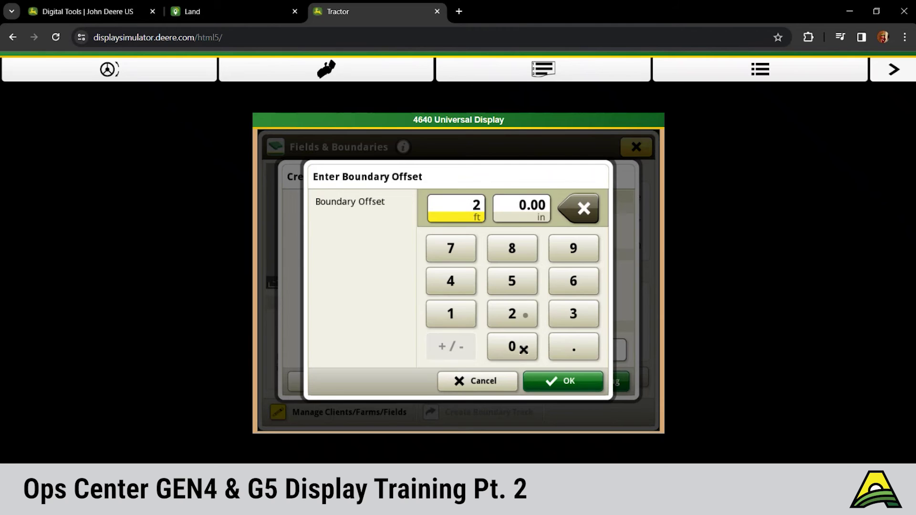
click(524, 350)
click(561, 376)
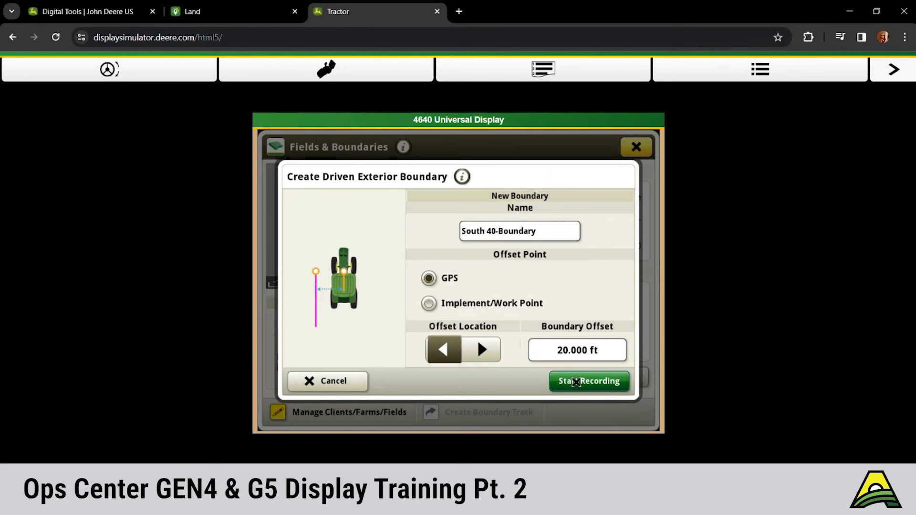
click(576, 382)
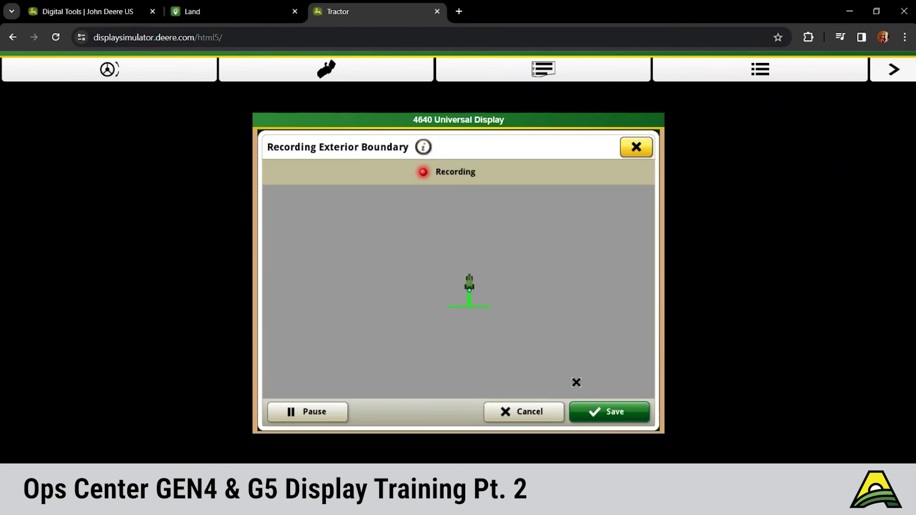
Step: Speed the tractor up to 9 mph and steer right to trace the rounded edge
click(160, 72)
click(75, 245)
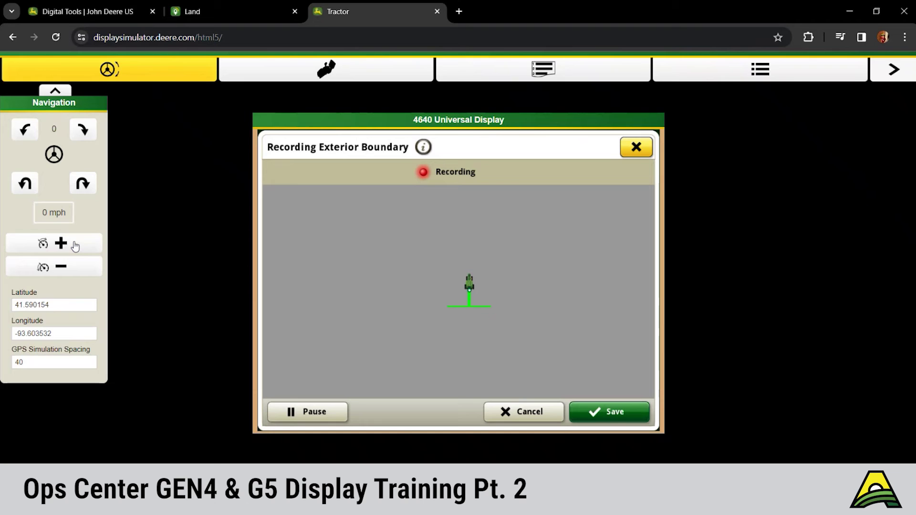
click(75, 245)
click(58, 248)
click(57, 249)
click(64, 246)
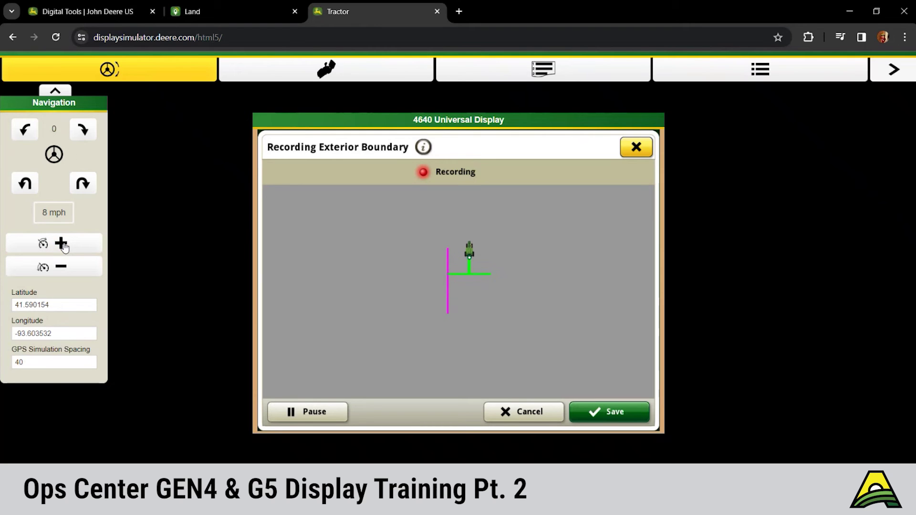
click(64, 246)
click(83, 131)
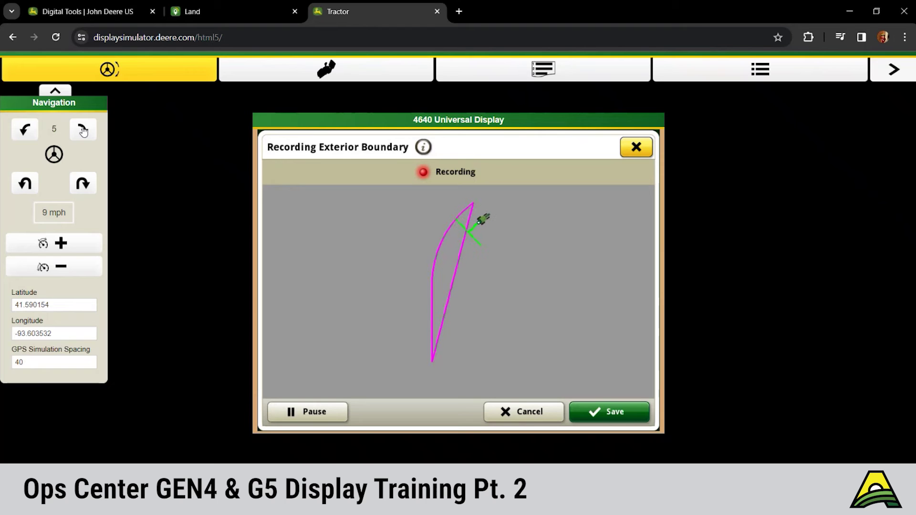
Step: Drive straight along the diagonal side, stop the tractor, and pause the recording
click(26, 131)
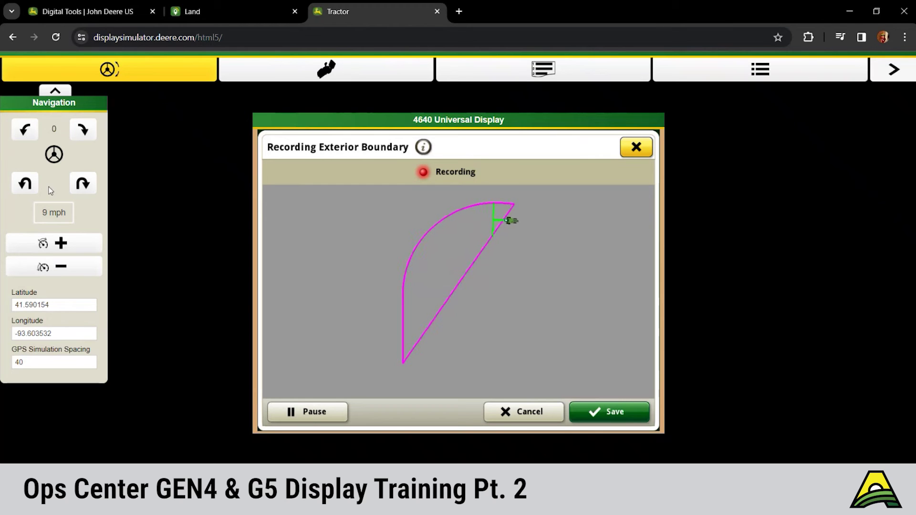
click(61, 267)
click(61, 267)
click(62, 270)
click(64, 271)
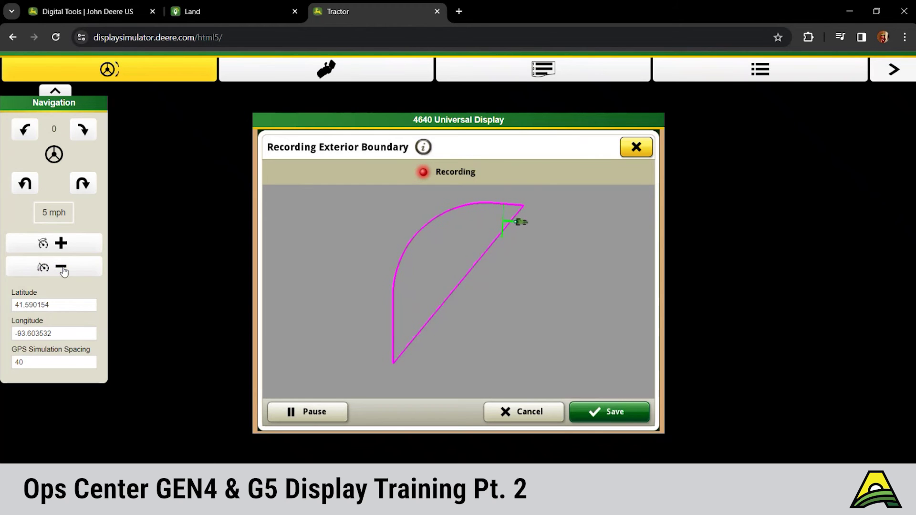
click(63, 271)
click(63, 271)
click(64, 271)
click(63, 271)
click(63, 271)
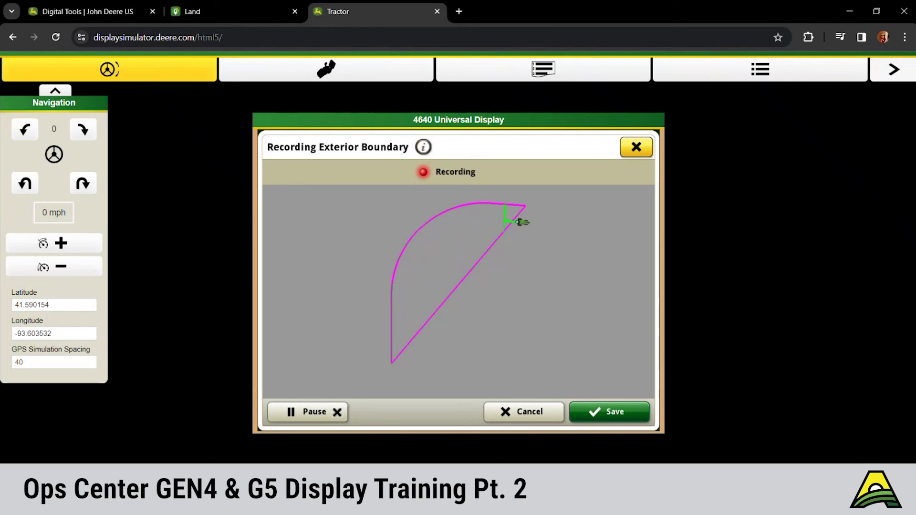
click(336, 412)
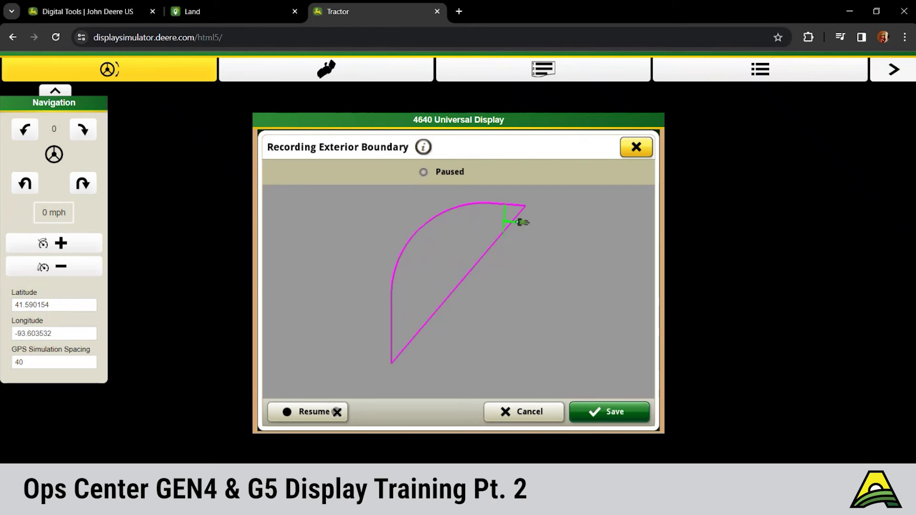
Step: Drive right at 5–6 mph to a new corner point, stop, and resume recording
click(62, 244)
click(64, 248)
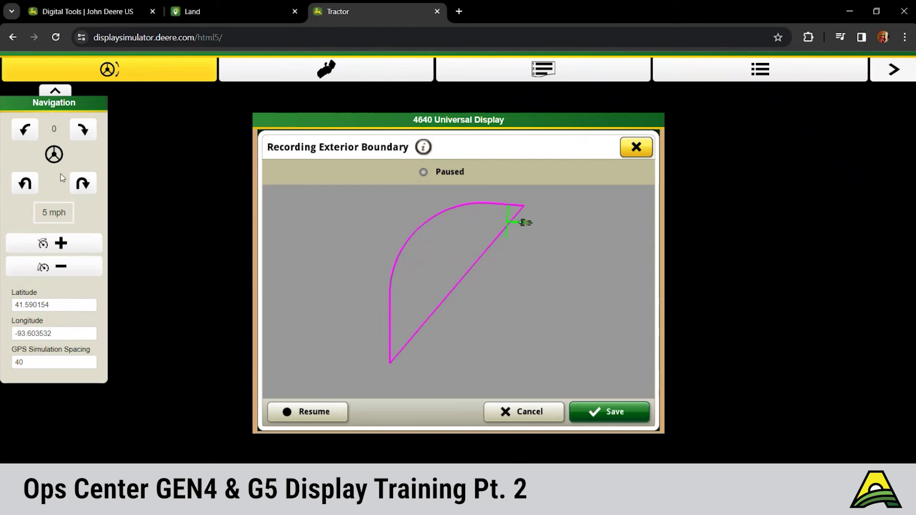
click(82, 130)
click(82, 130)
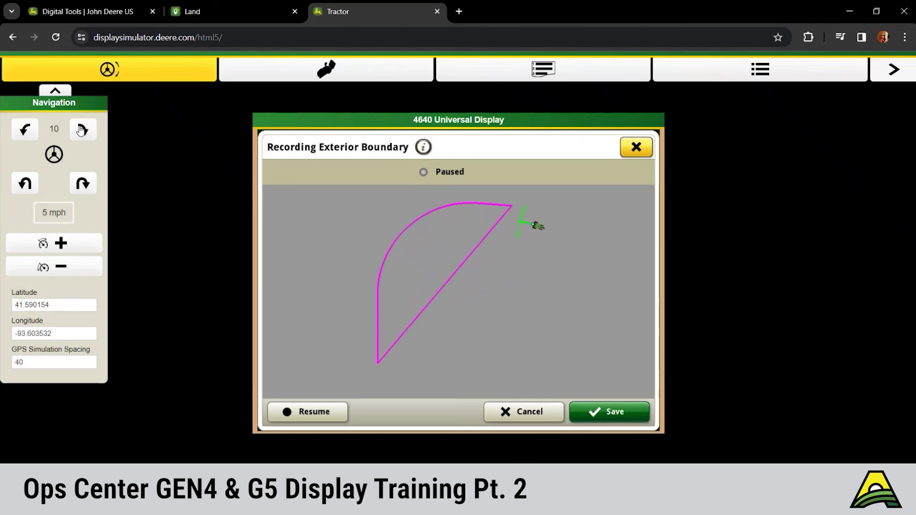
click(26, 131)
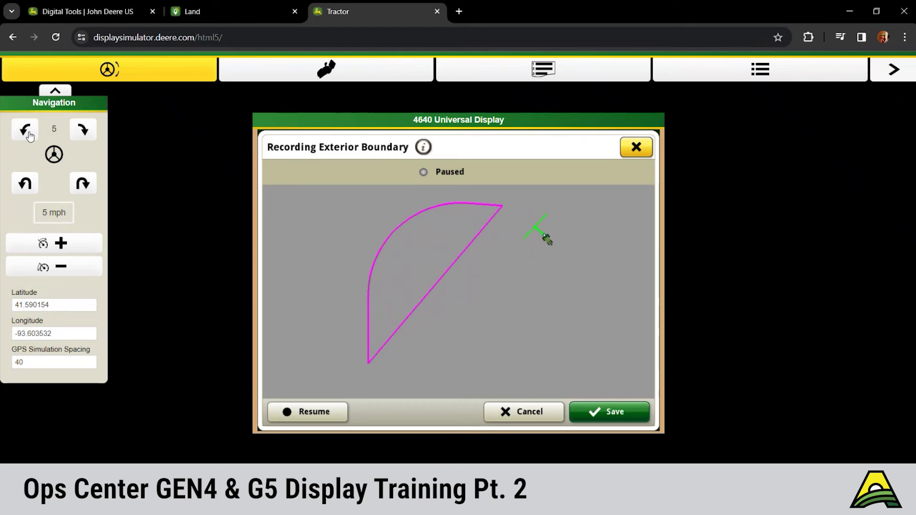
click(65, 246)
click(24, 129)
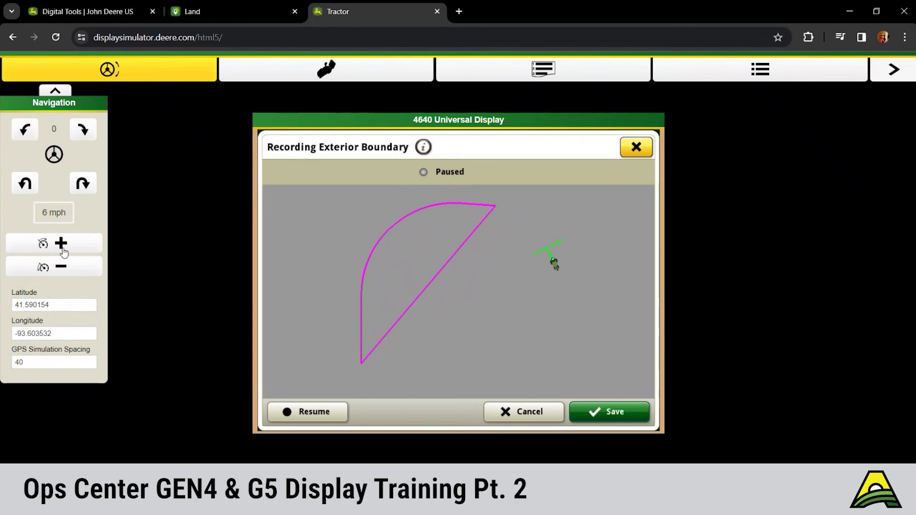
click(65, 267)
click(66, 267)
click(65, 267)
click(66, 267)
click(65, 267)
click(65, 267)
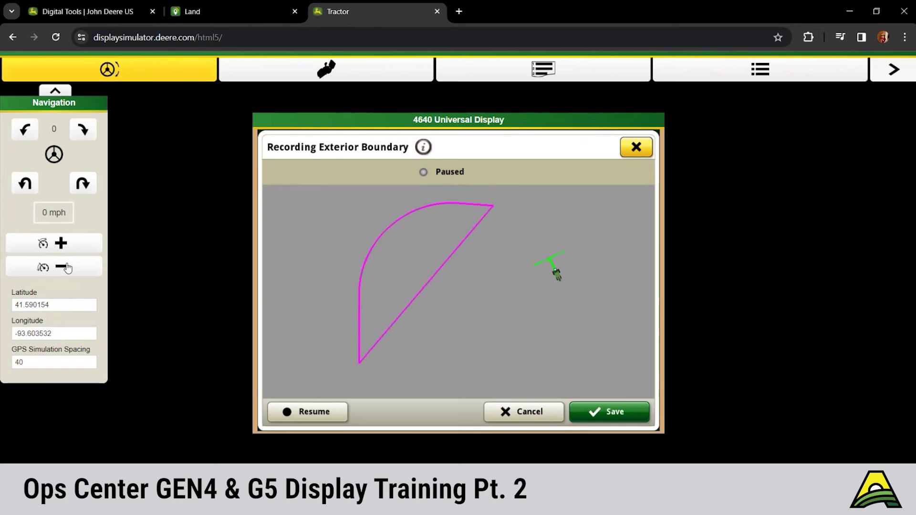
click(329, 412)
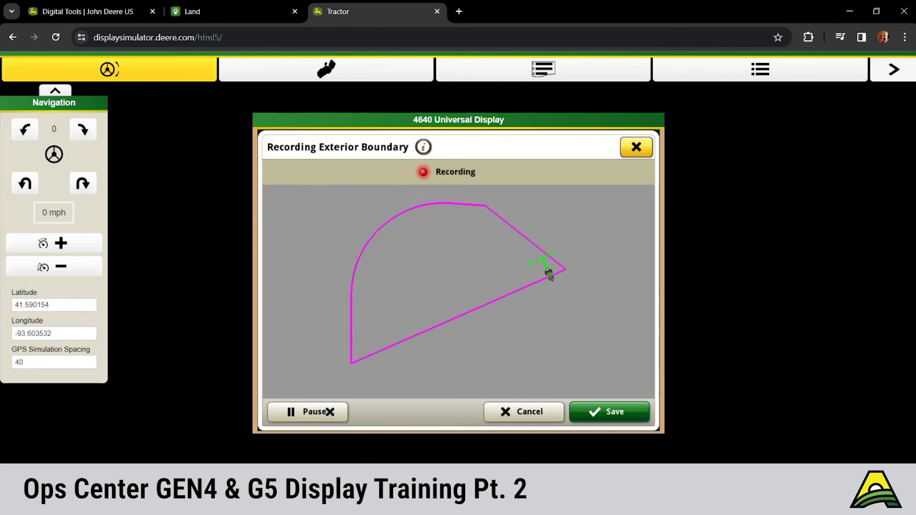
Step: Save the 0.64 ac exterior boundary and set its headland type to Top & Bottom Offset
click(605, 414)
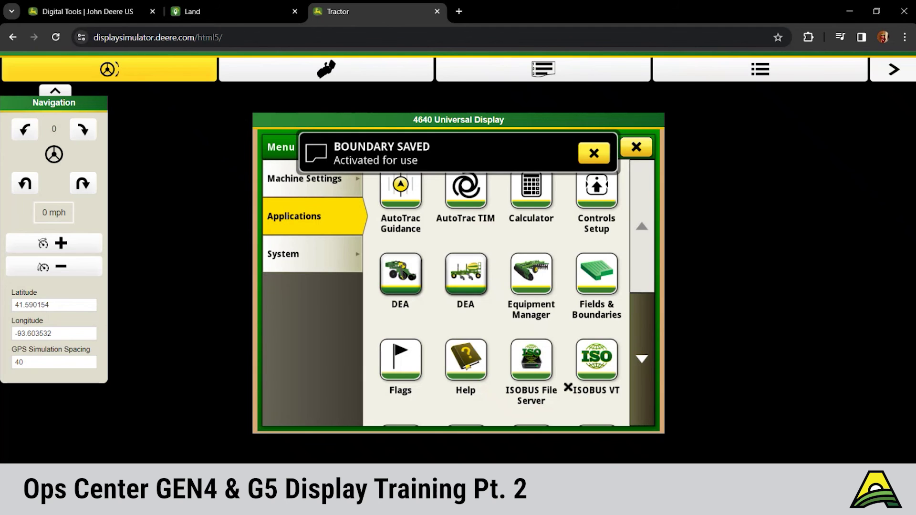
click(599, 279)
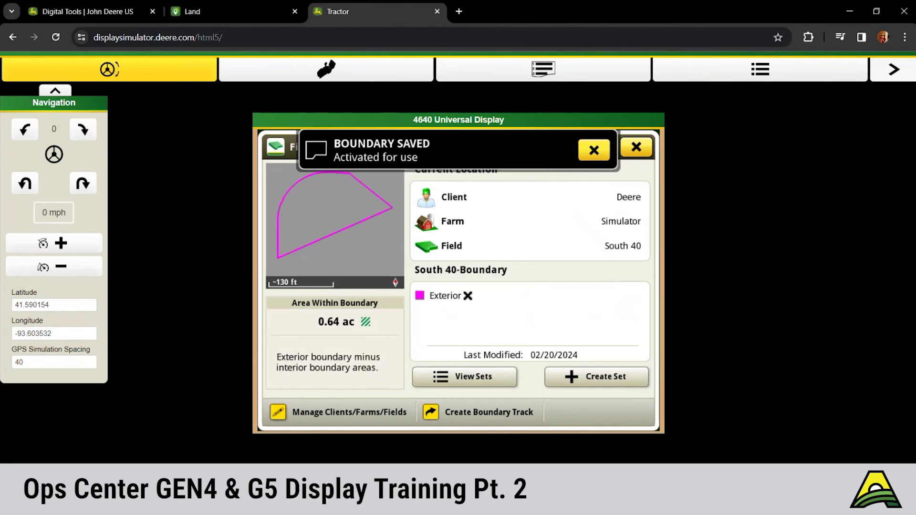
click(467, 295)
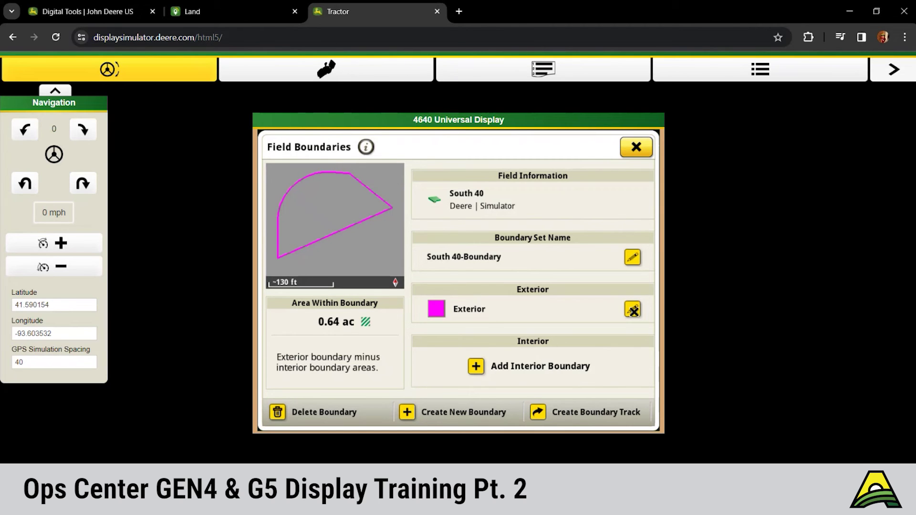
click(632, 311)
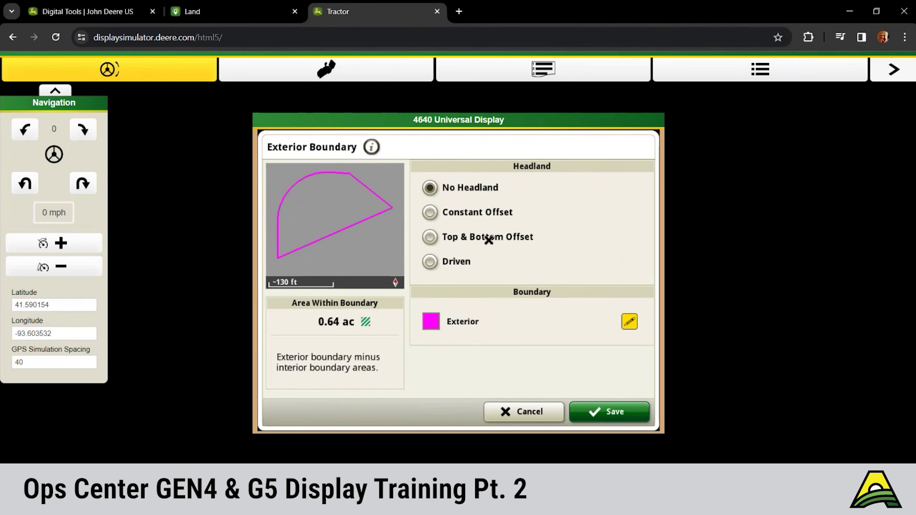
click(487, 240)
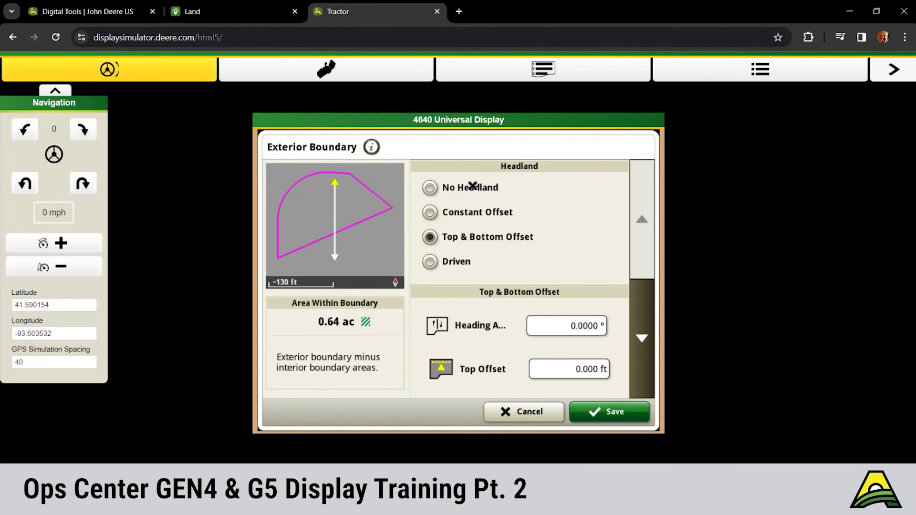
Step: Switch to a 12 ft constant headland offset, save it, and close Fields & Boundaries
click(475, 214)
click(586, 317)
click(414, 317)
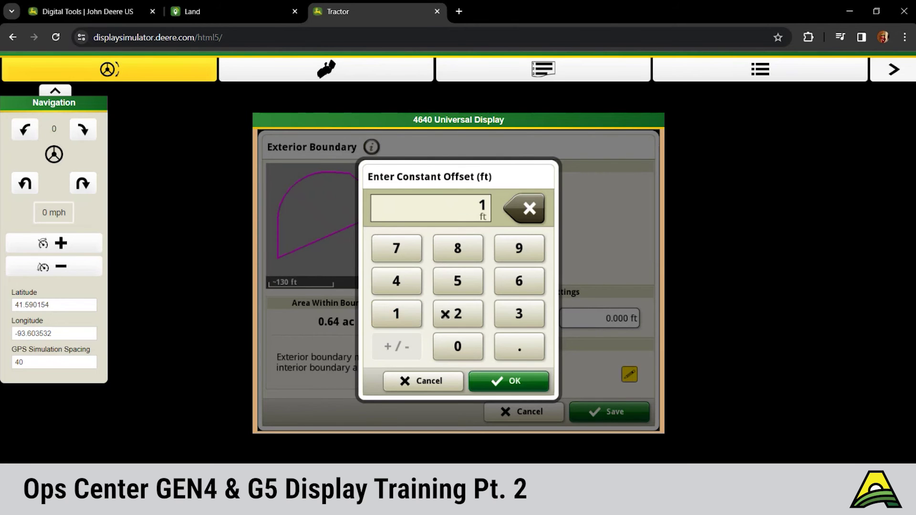
click(450, 313)
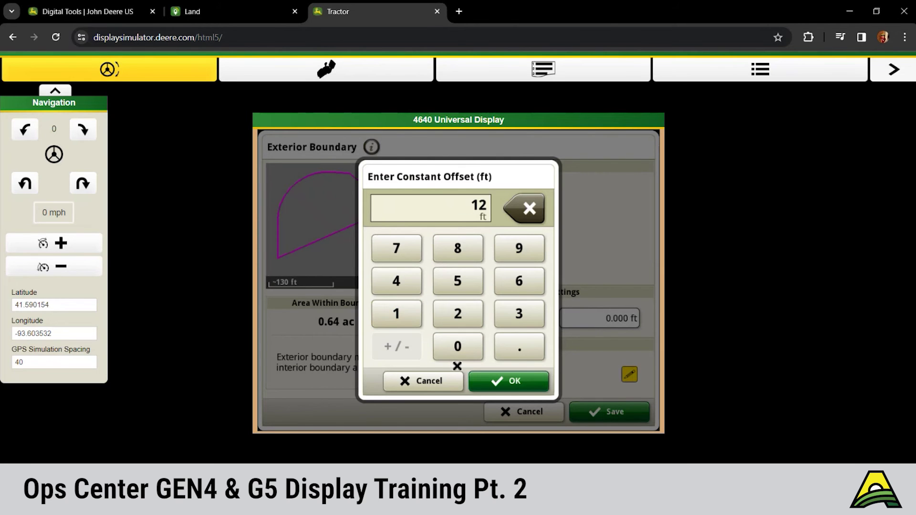
click(506, 381)
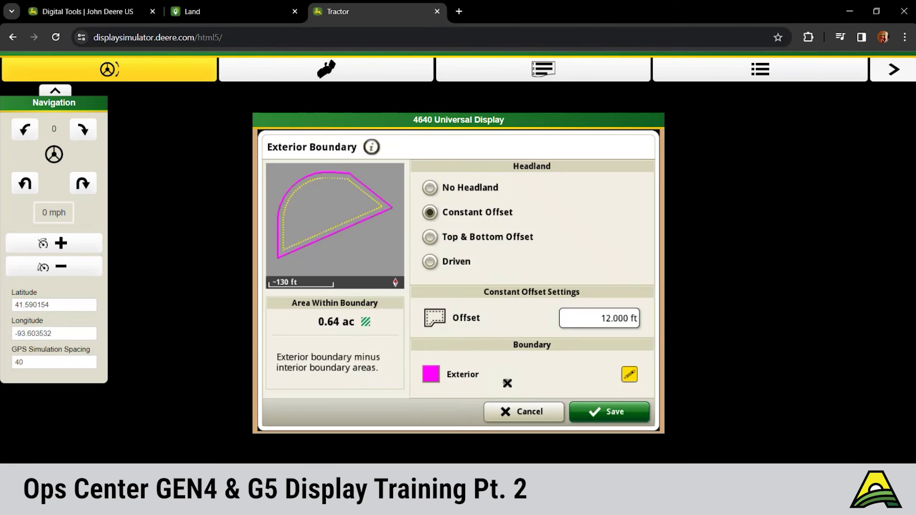
click(607, 411)
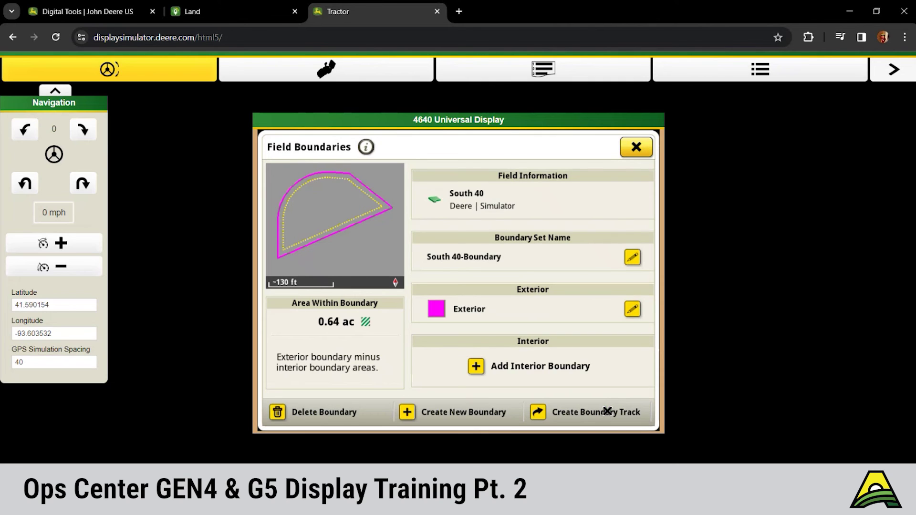
click(636, 150)
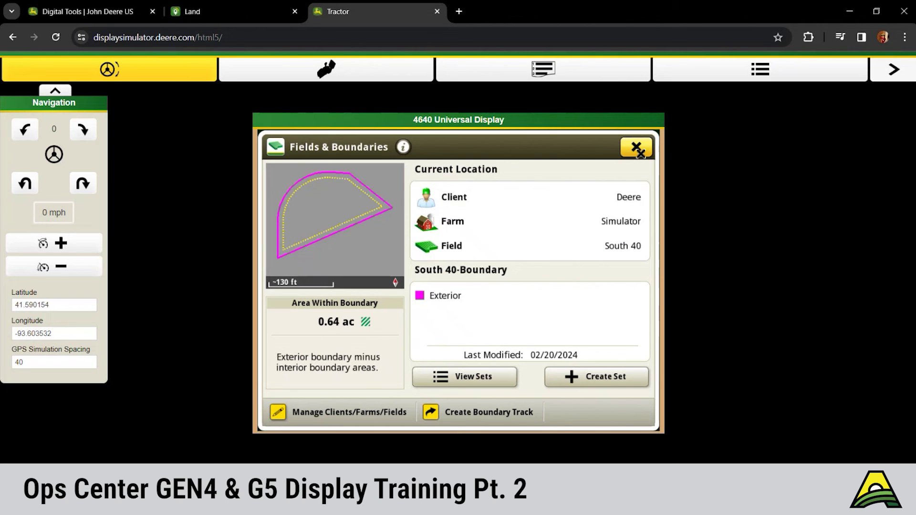
click(637, 150)
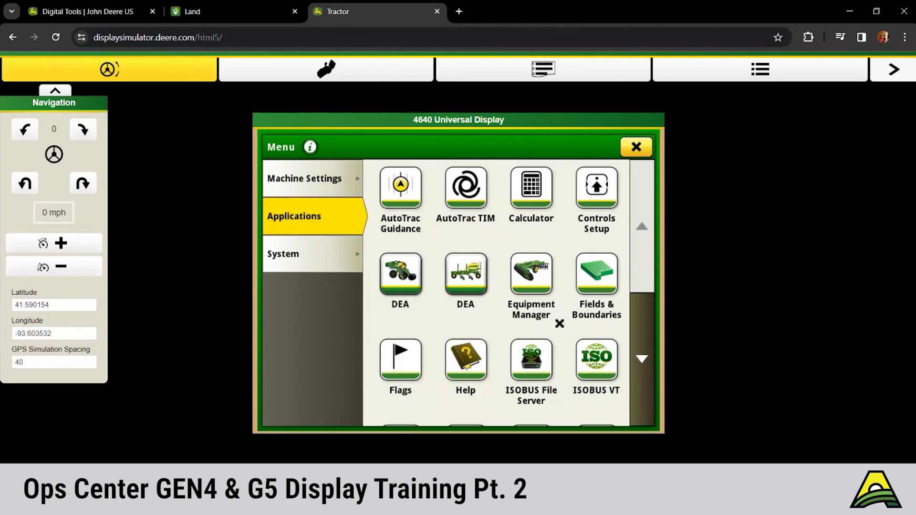
Step: View the StarFire 7000 ISOBUS VT page (SF-RTK, 100%), close it, and page the Applications grid
click(609, 374)
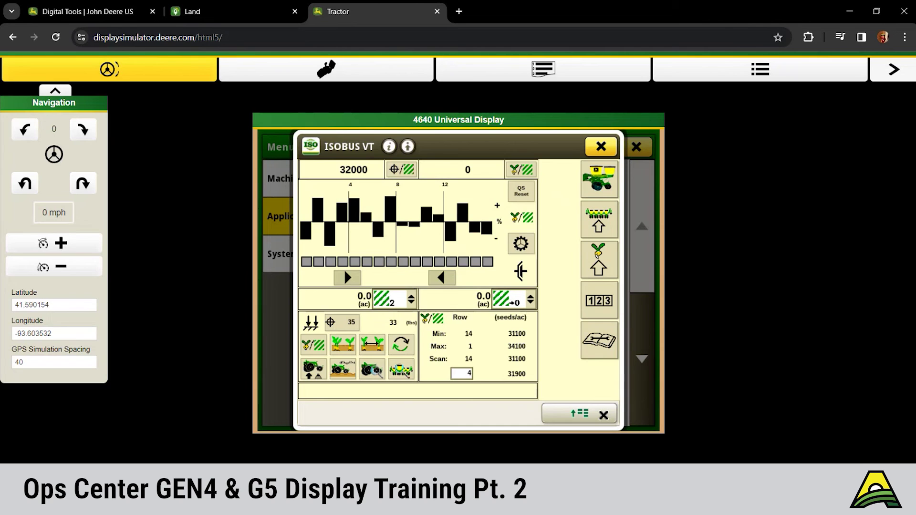
click(604, 415)
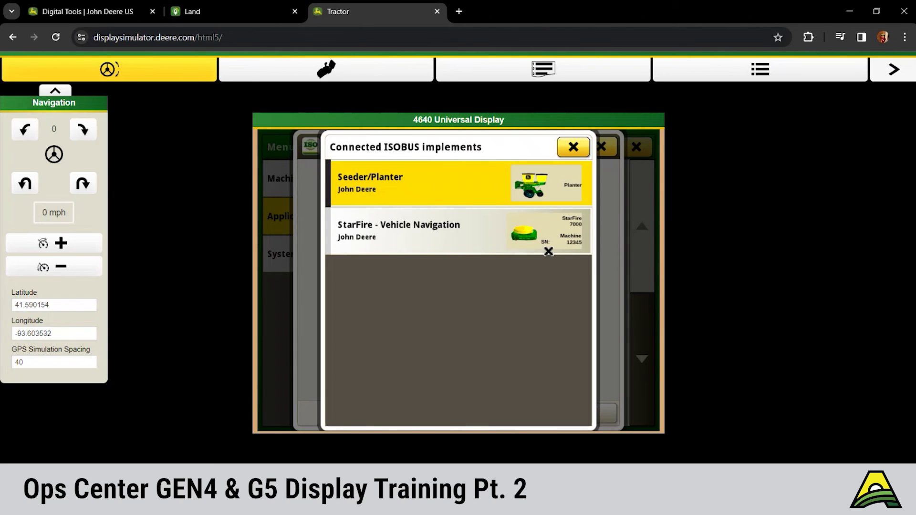
click(548, 251)
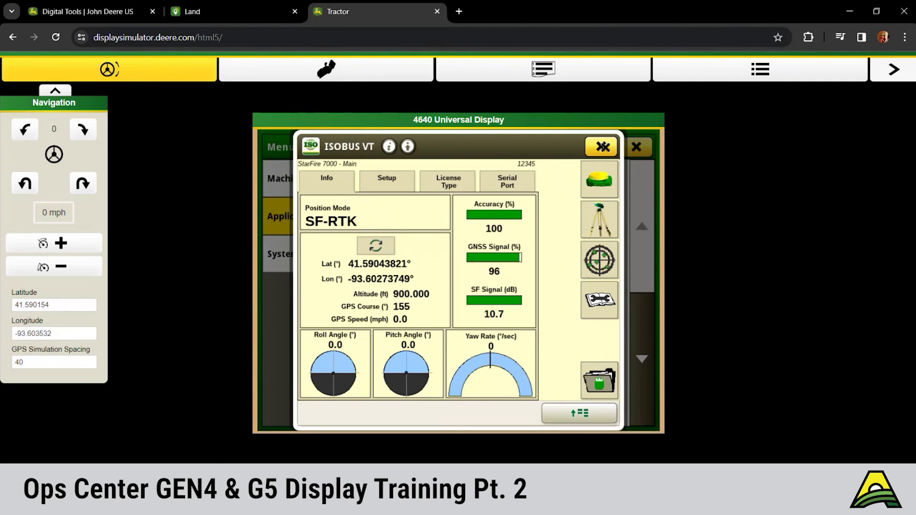
click(602, 147)
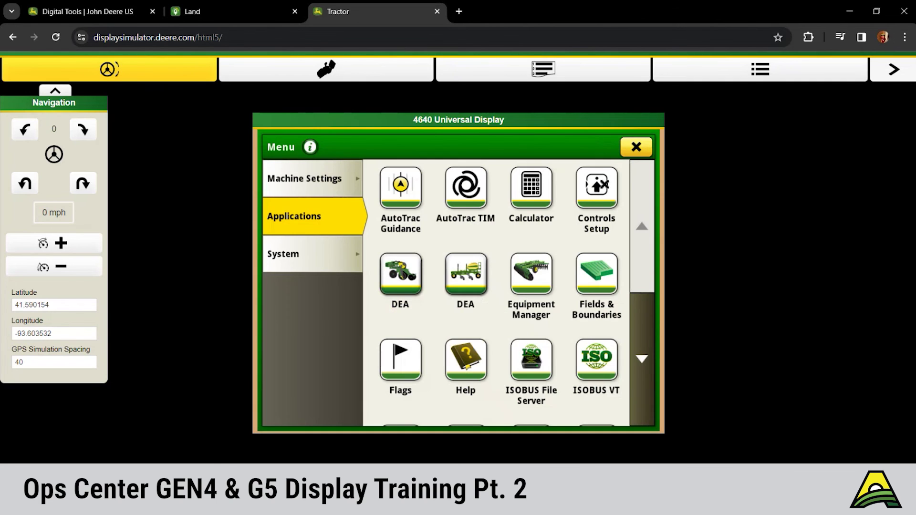
click(638, 319)
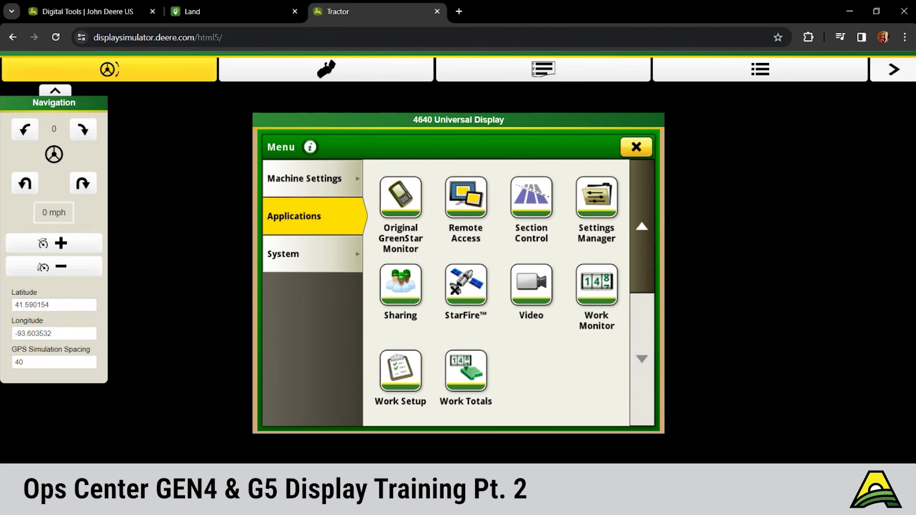
Step: Open the StarFire device list and the Starfire 7000's Advanced TCM Calibration screen
click(456, 290)
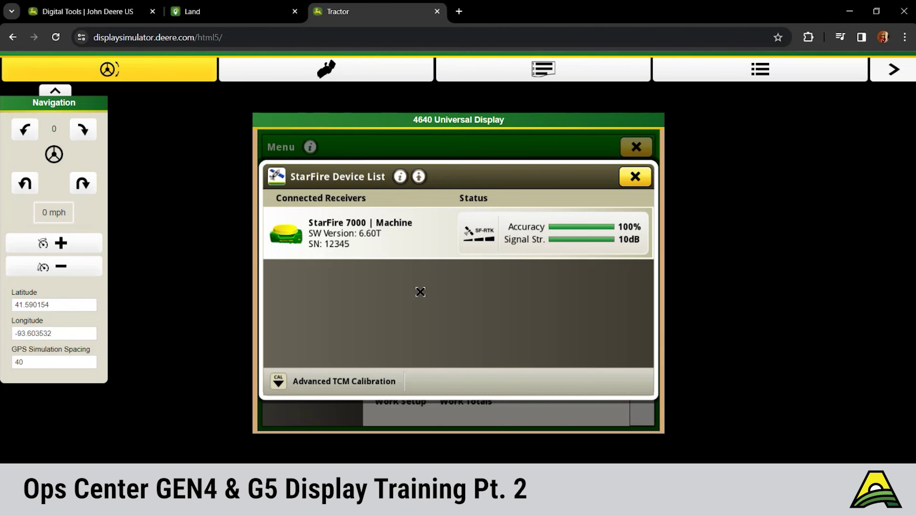
click(347, 387)
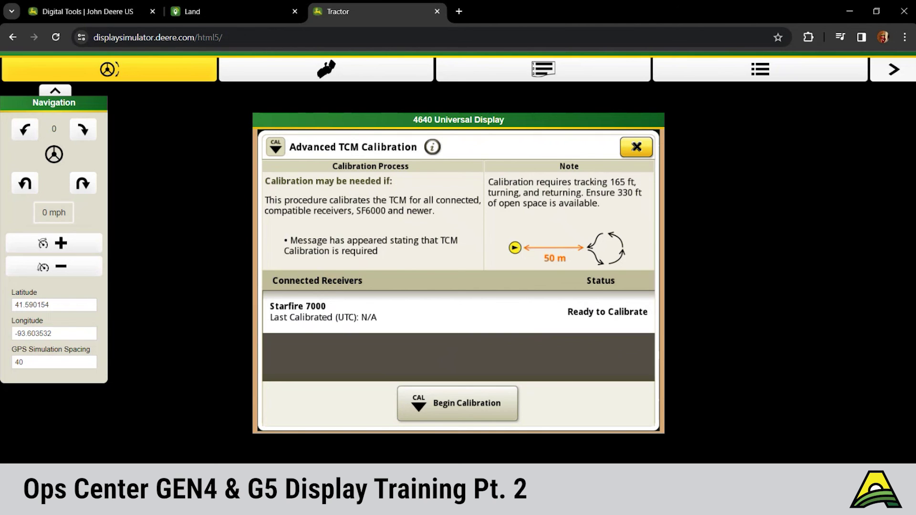
Step: Close the Advanced TCM Calibration screen and the StarFire Device List
click(636, 147)
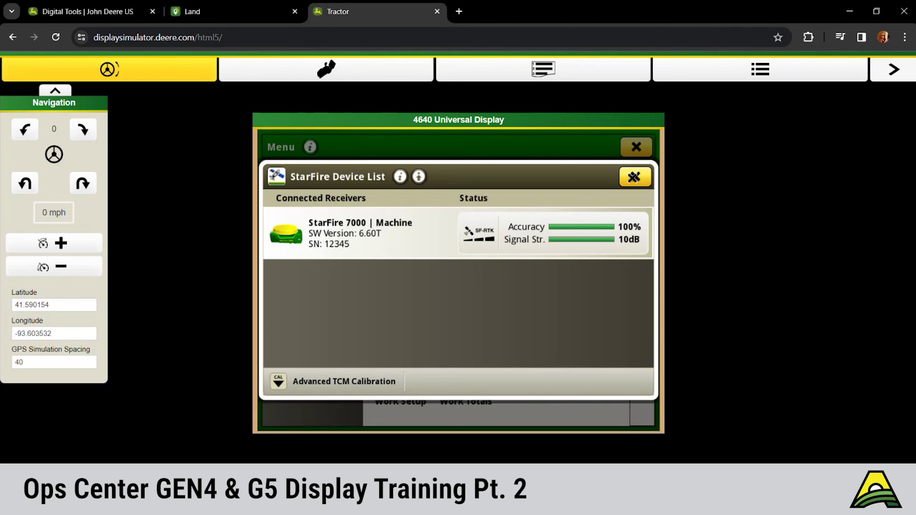
click(634, 177)
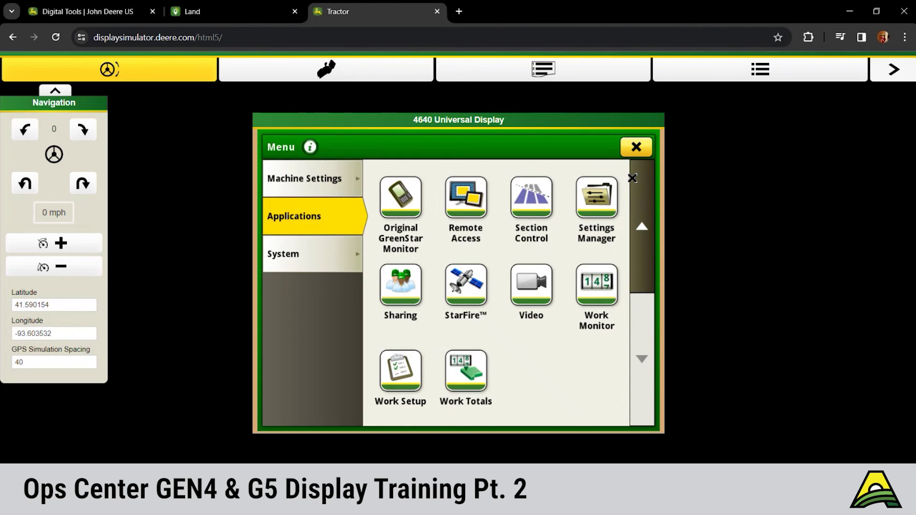